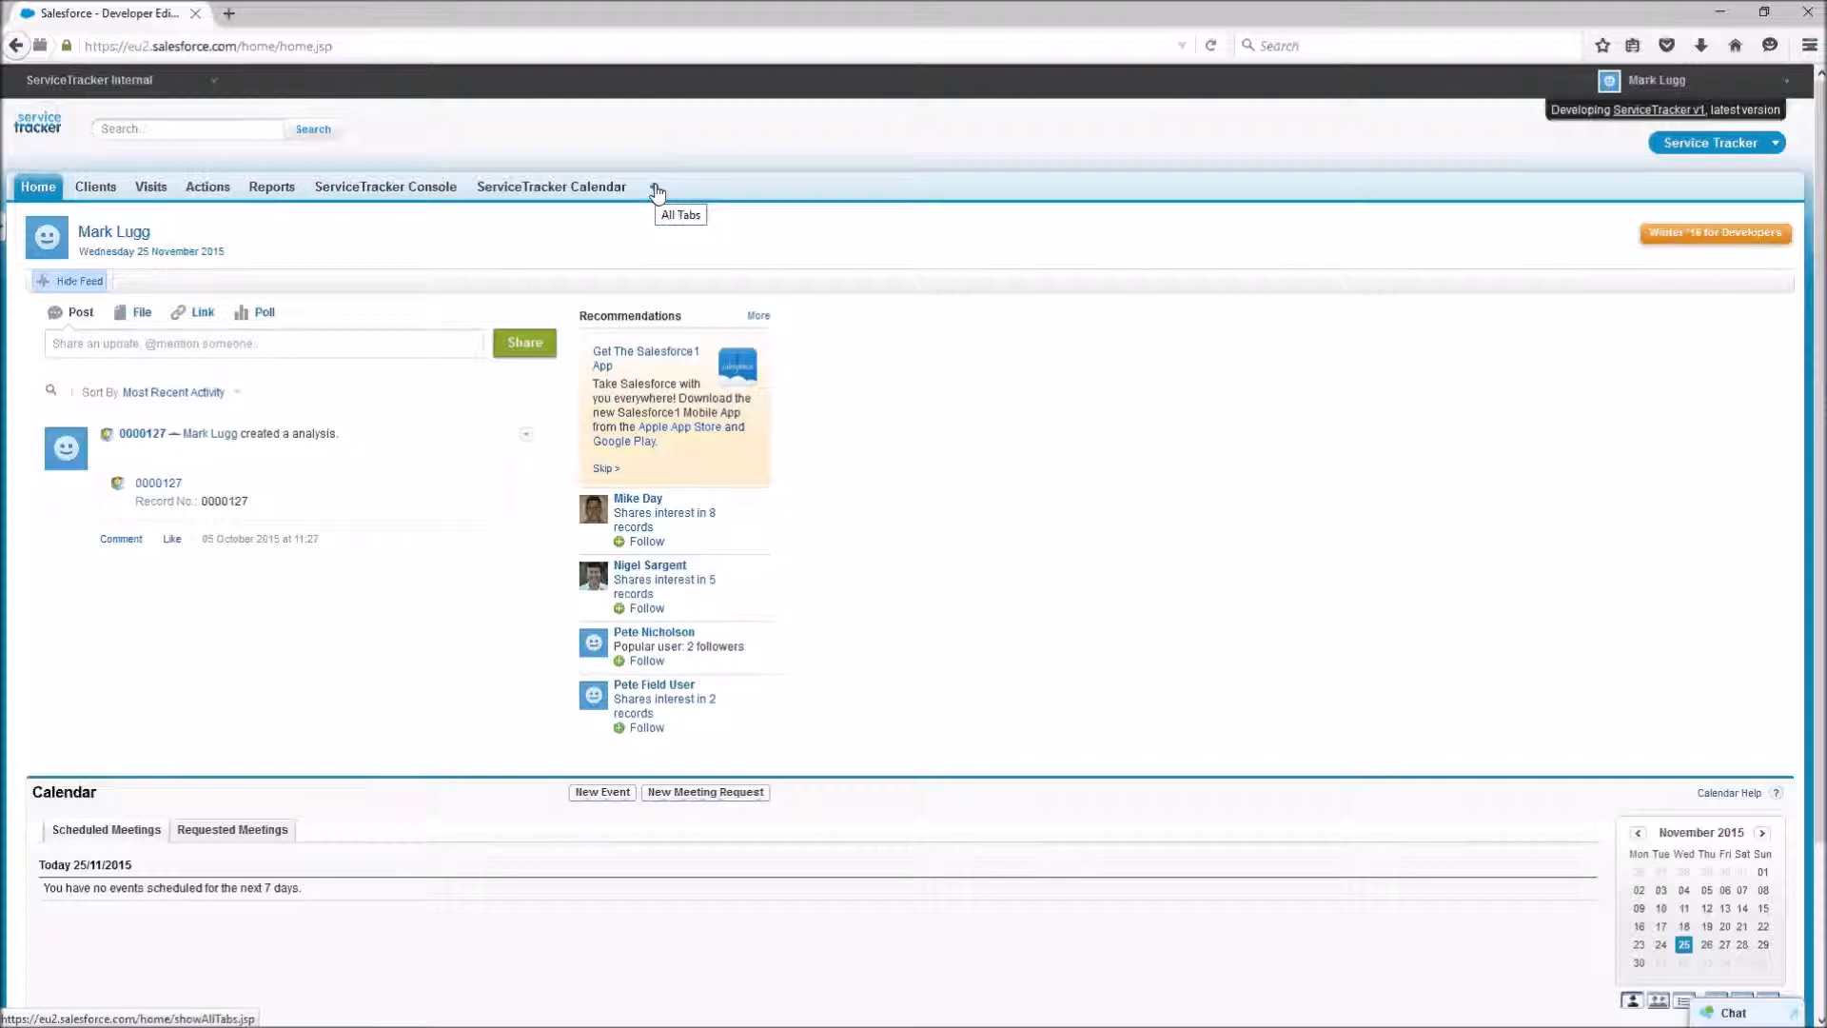
Step: Start a new product record in Products and name it "24 Hour Call out"
click(655, 190)
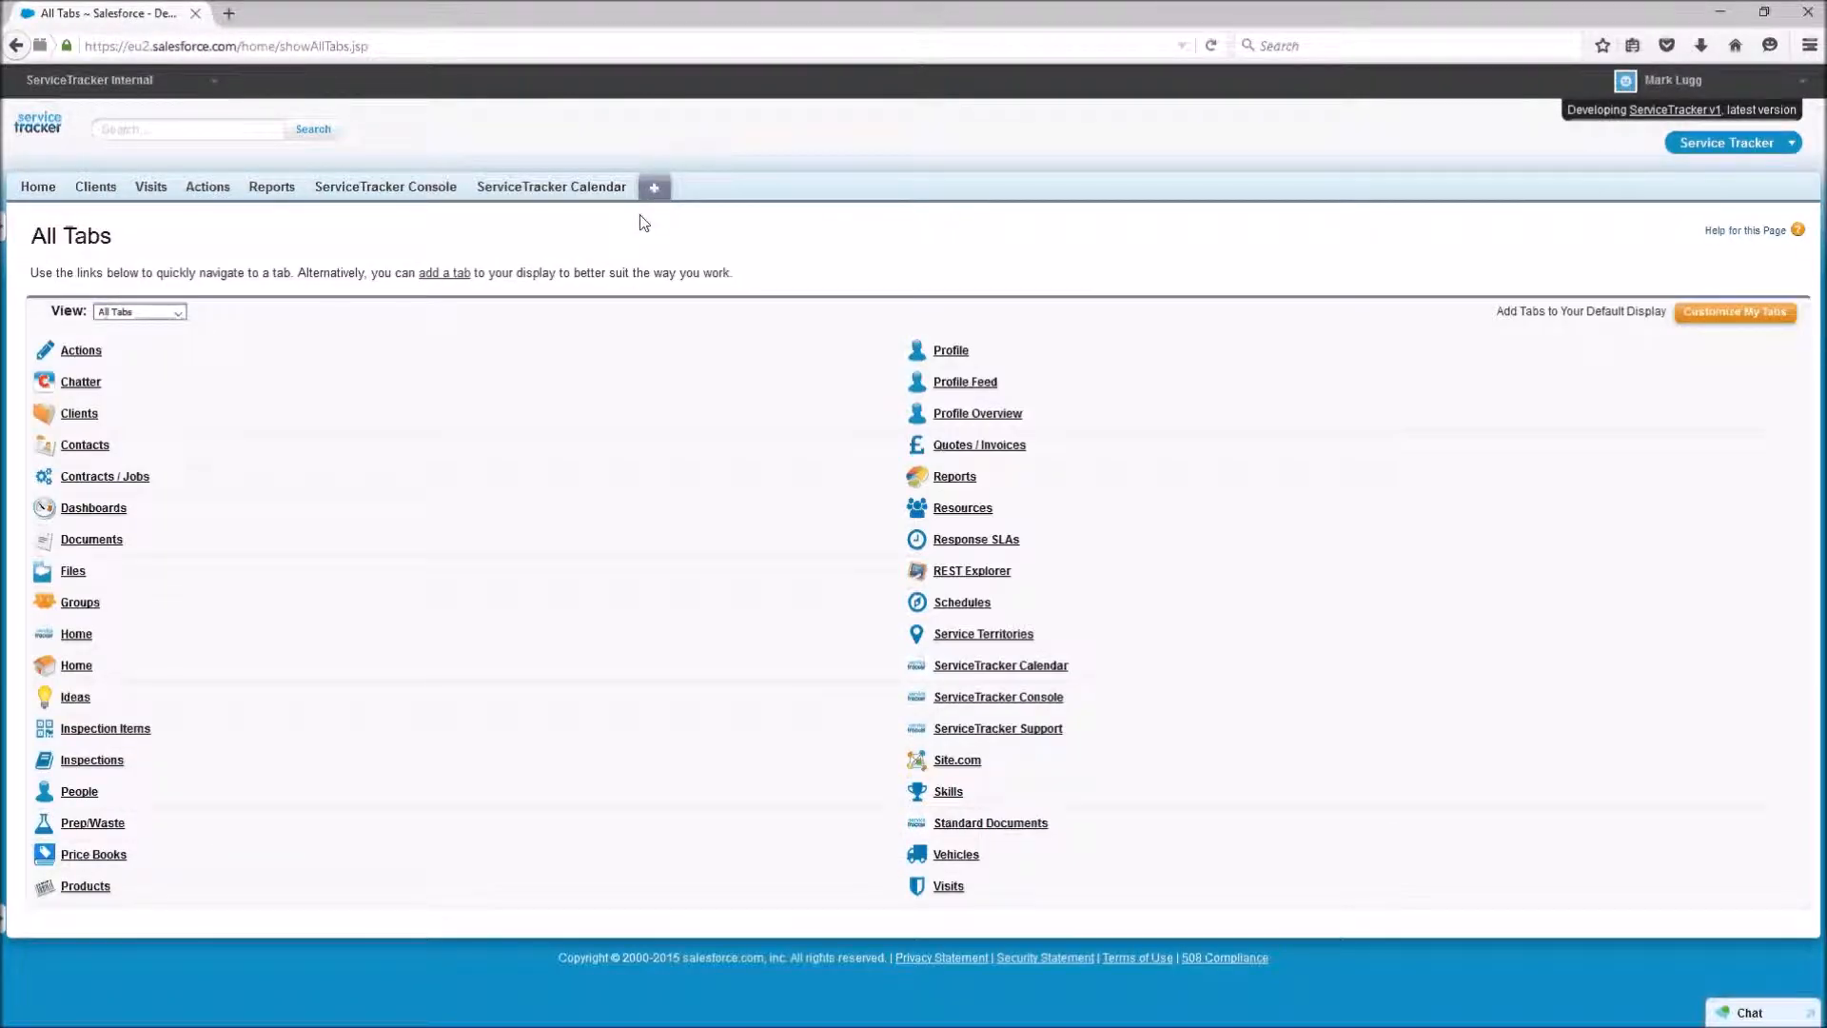
click(68, 862)
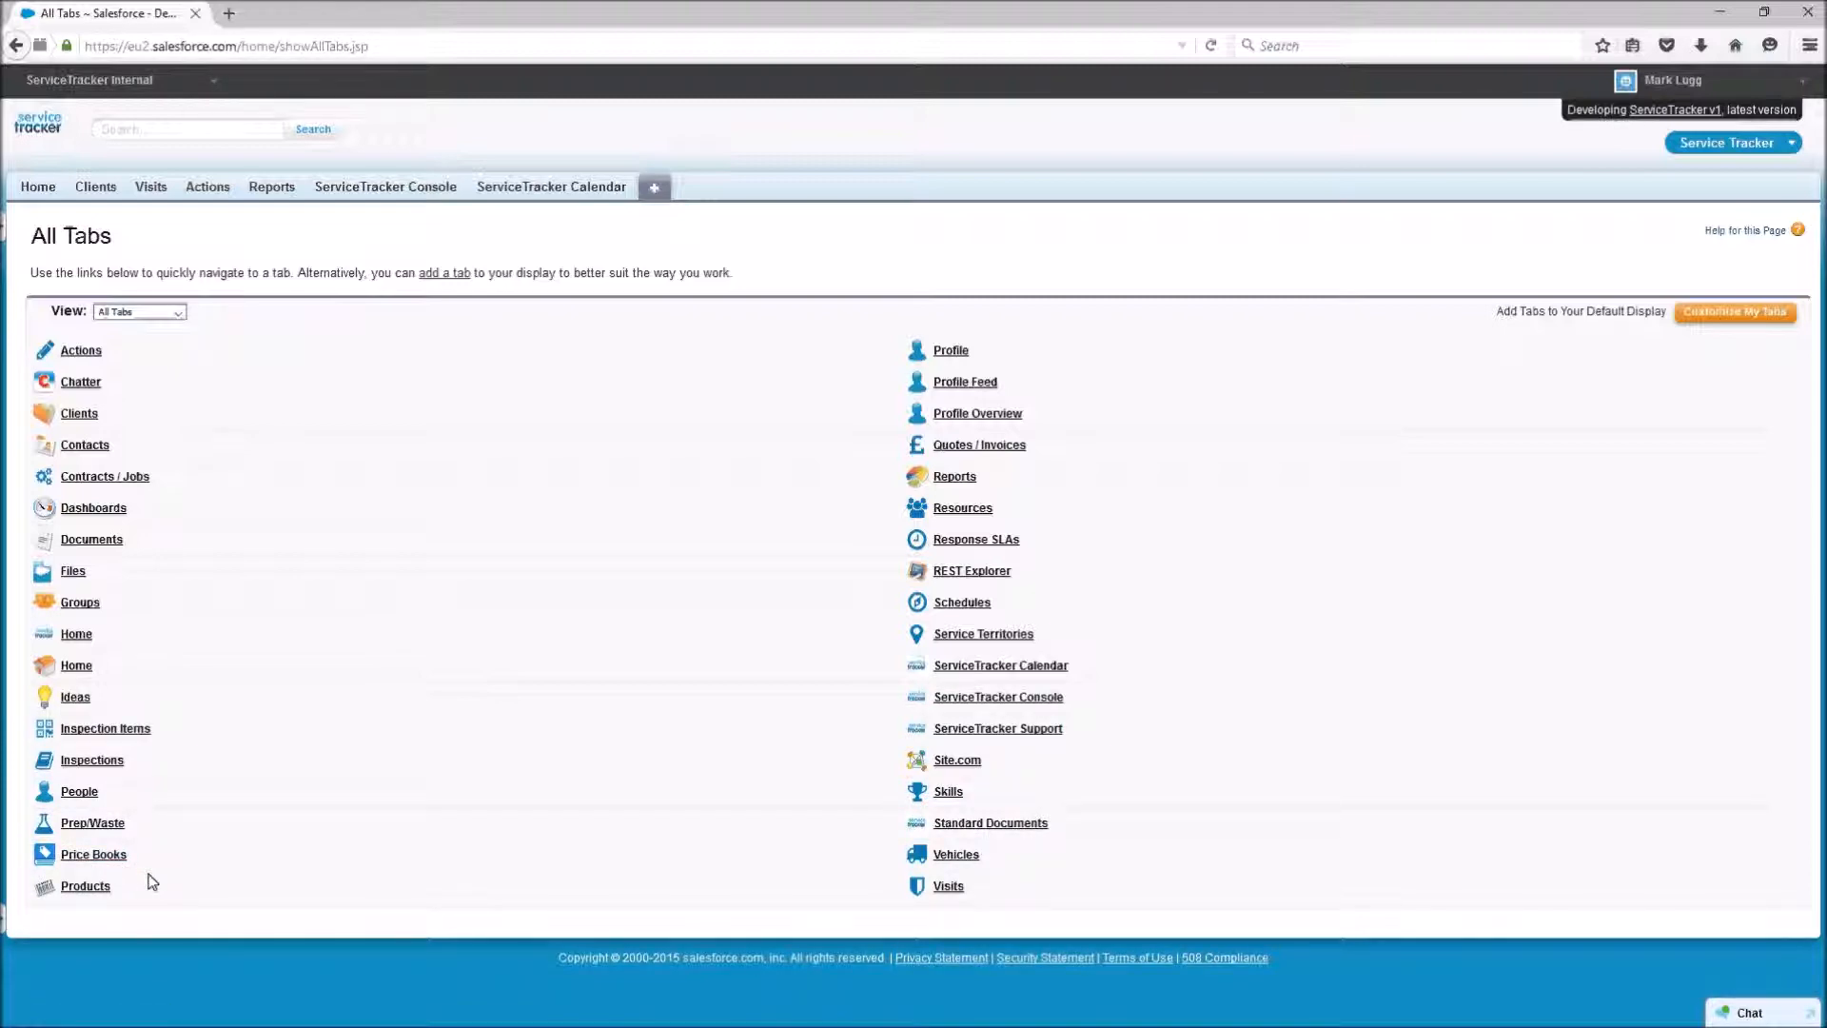
click(78, 890)
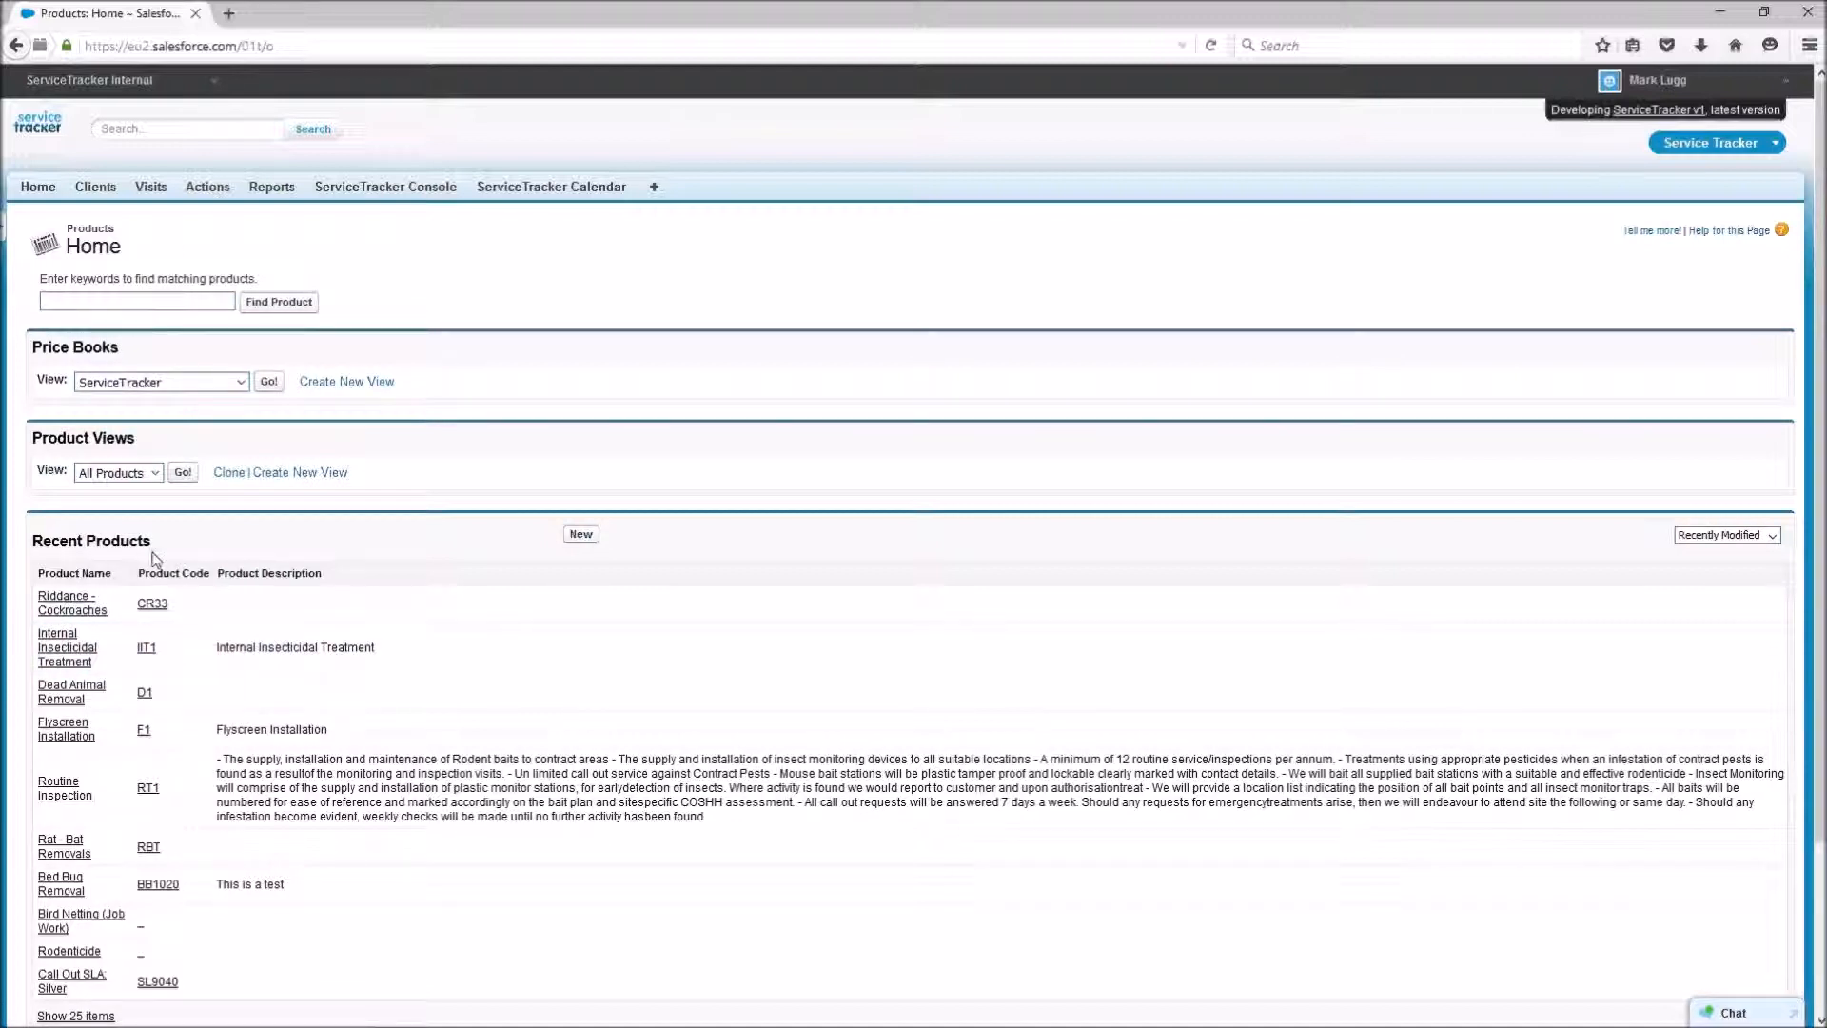
click(579, 534)
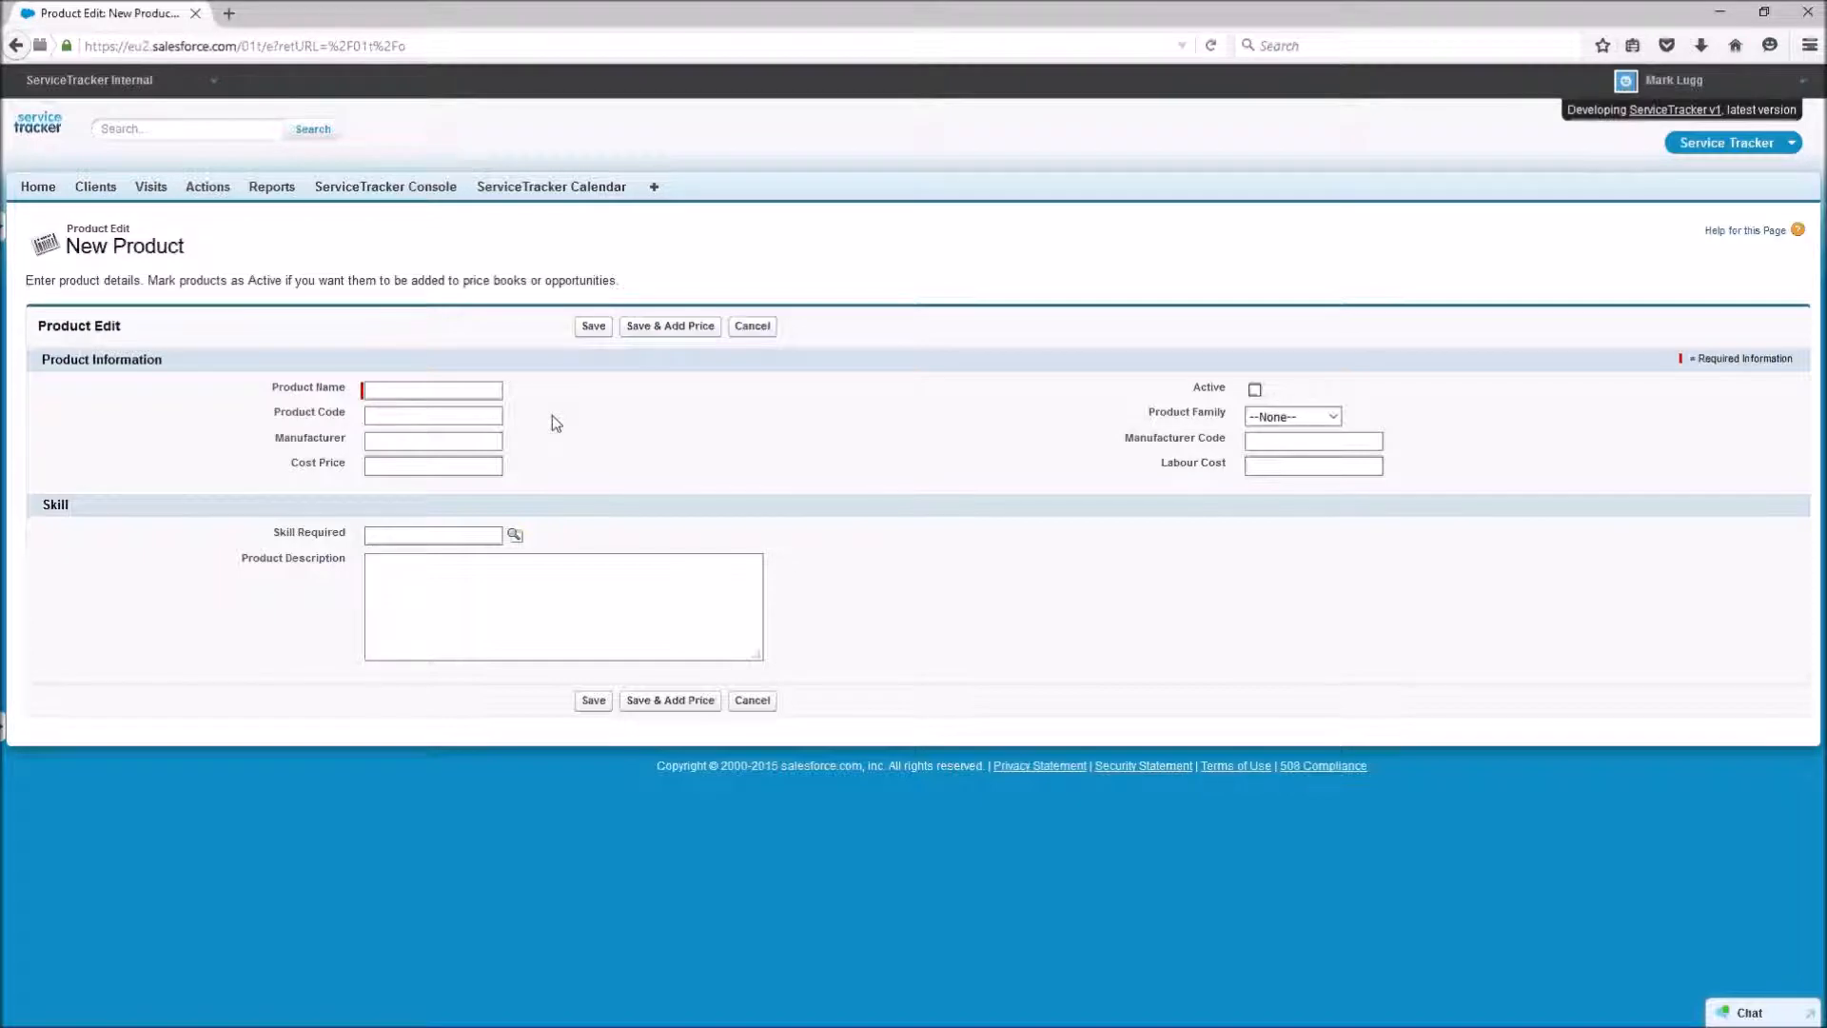
click(393, 389)
click(367, 390)
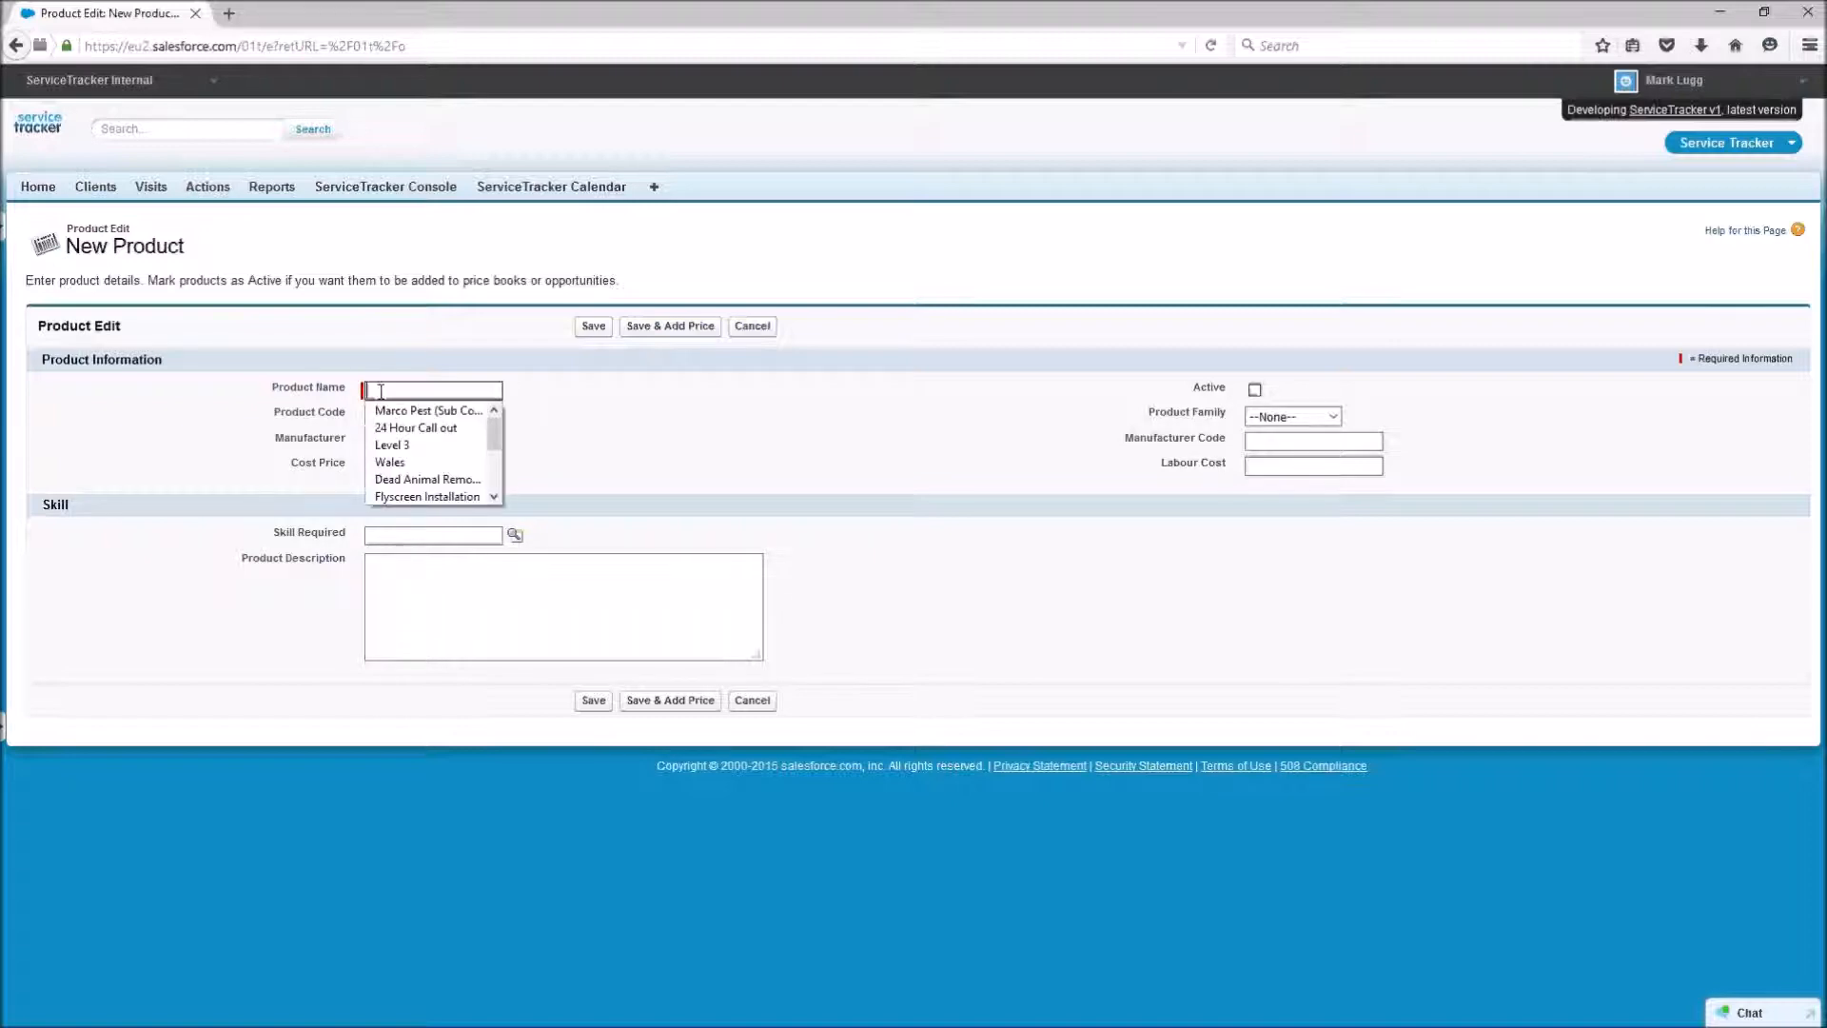
click(416, 428)
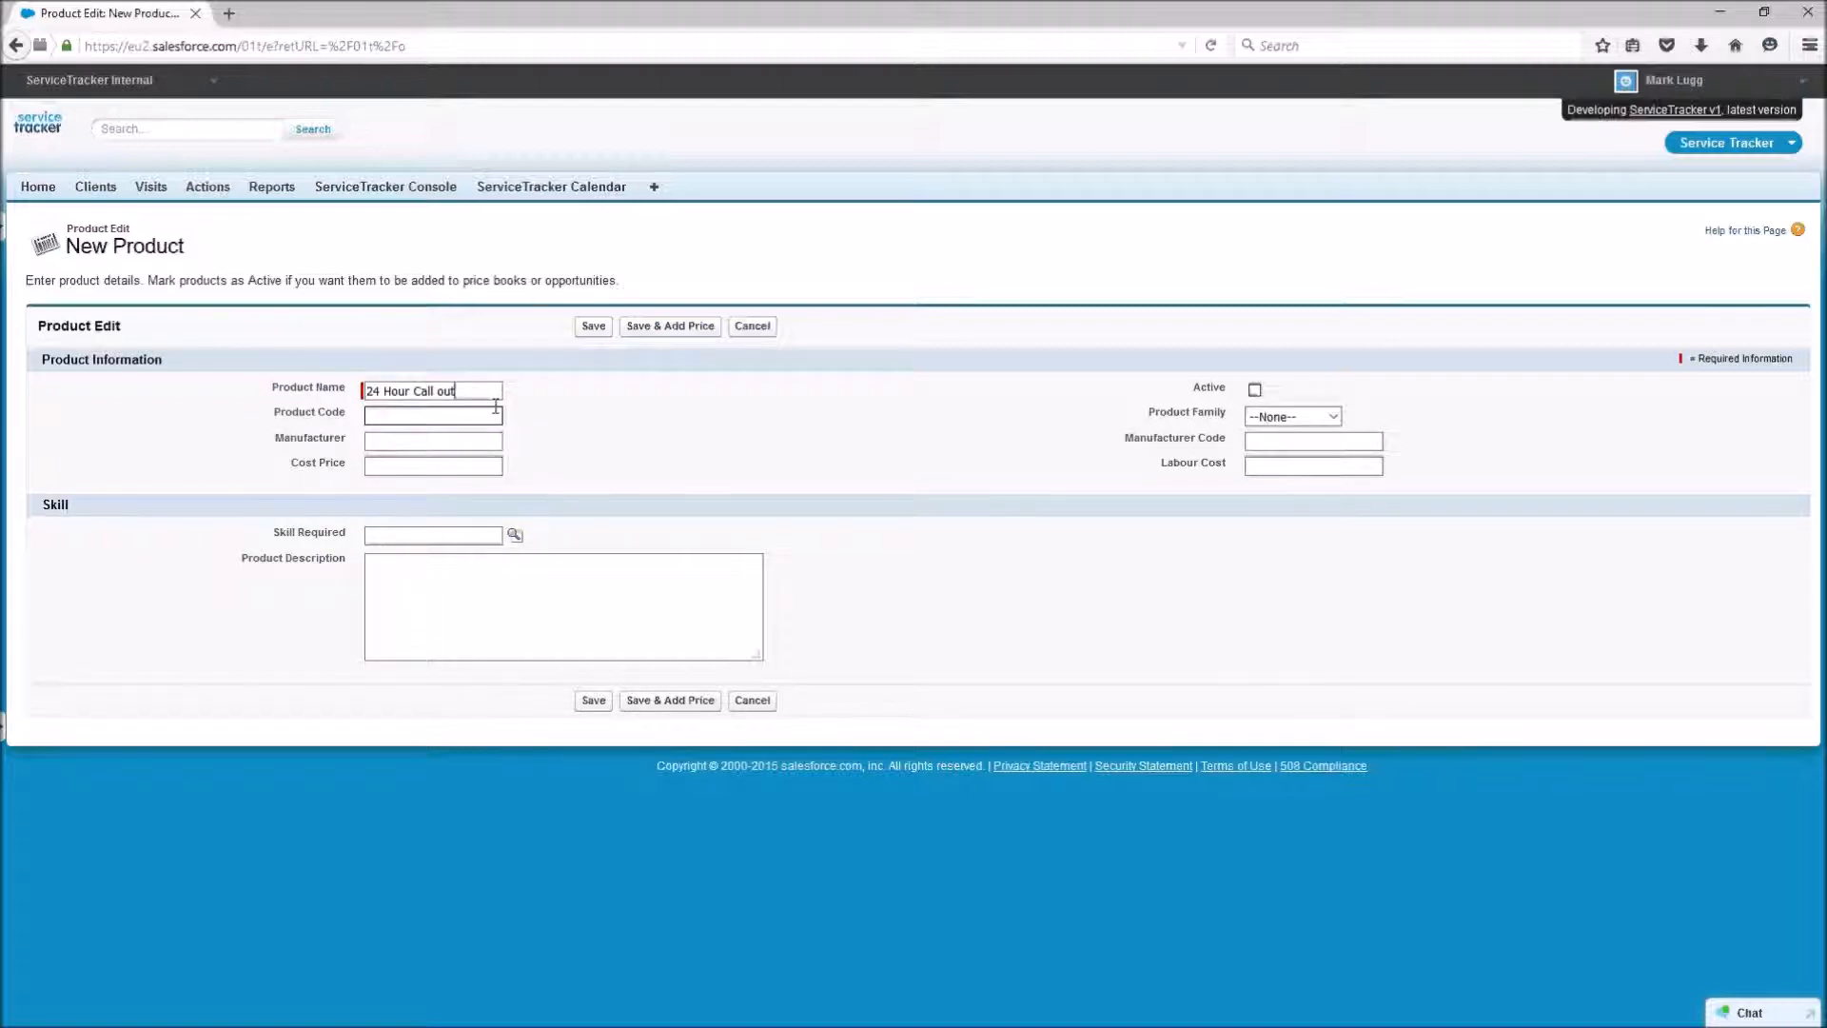
Step: Enter 24h as the product code of the new product
click(435, 412)
click(386, 414)
text(24h)
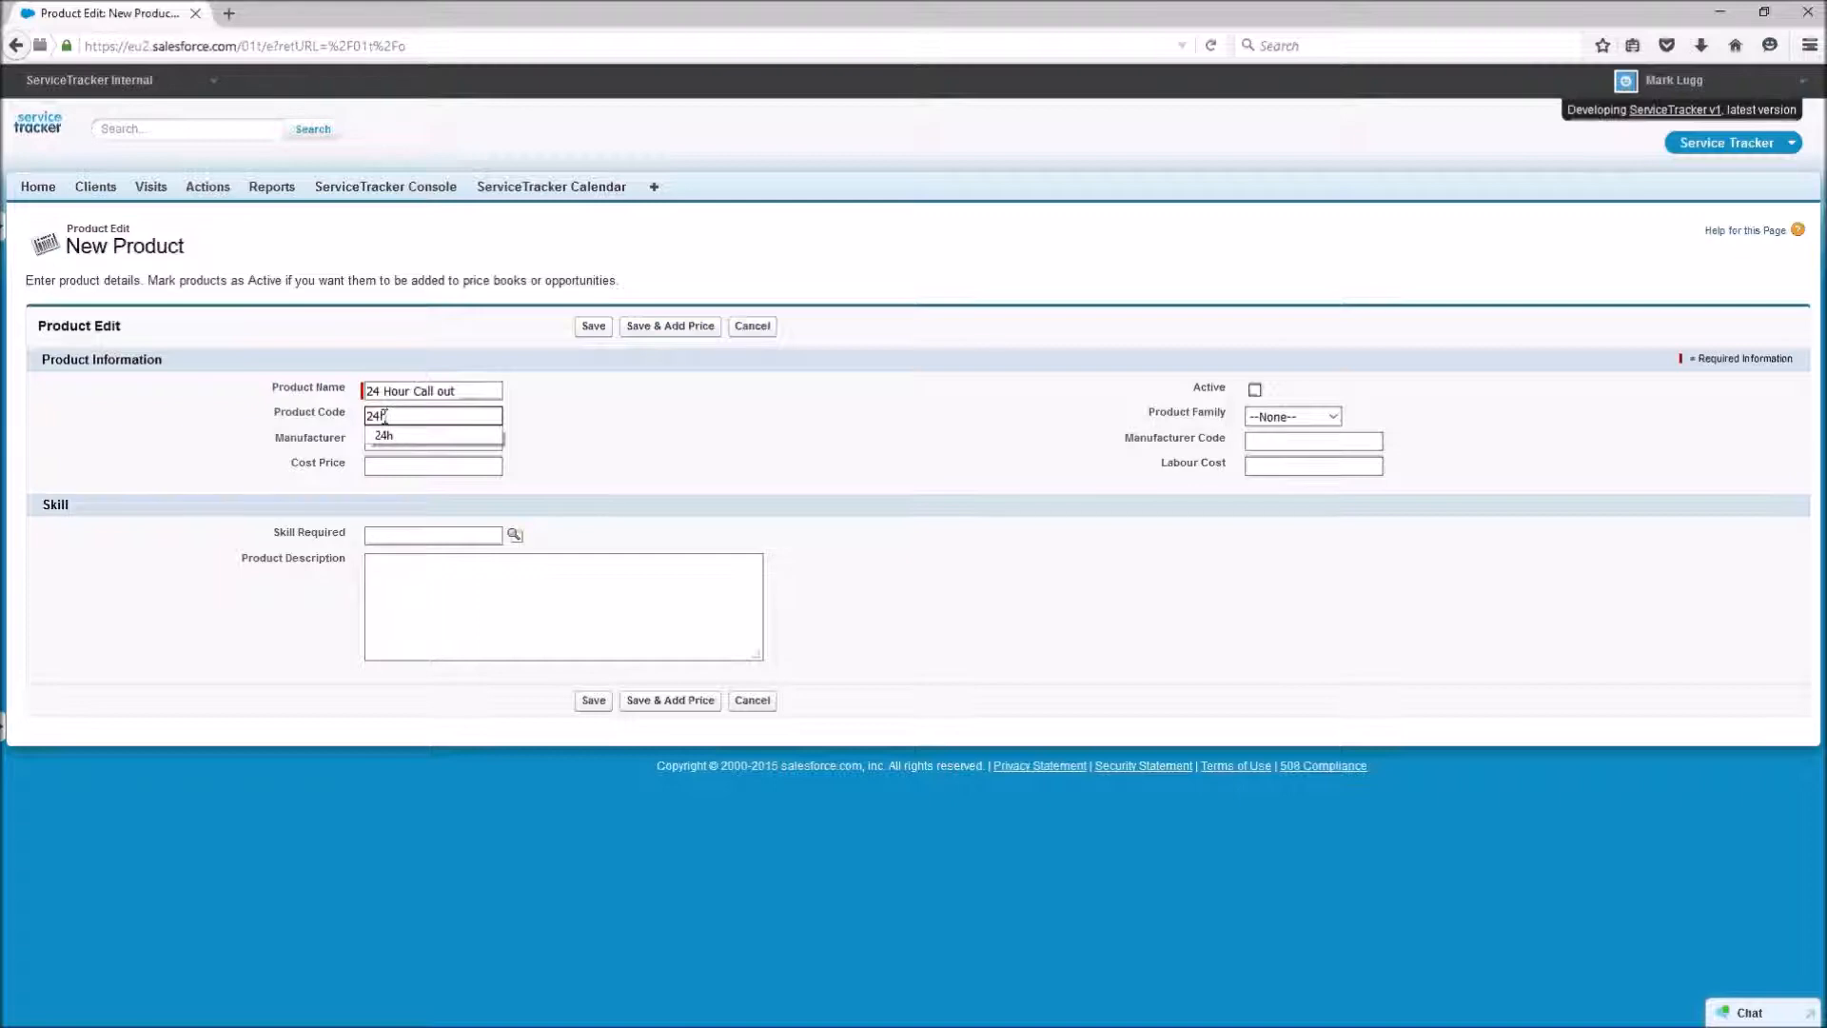
click(384, 434)
click(388, 440)
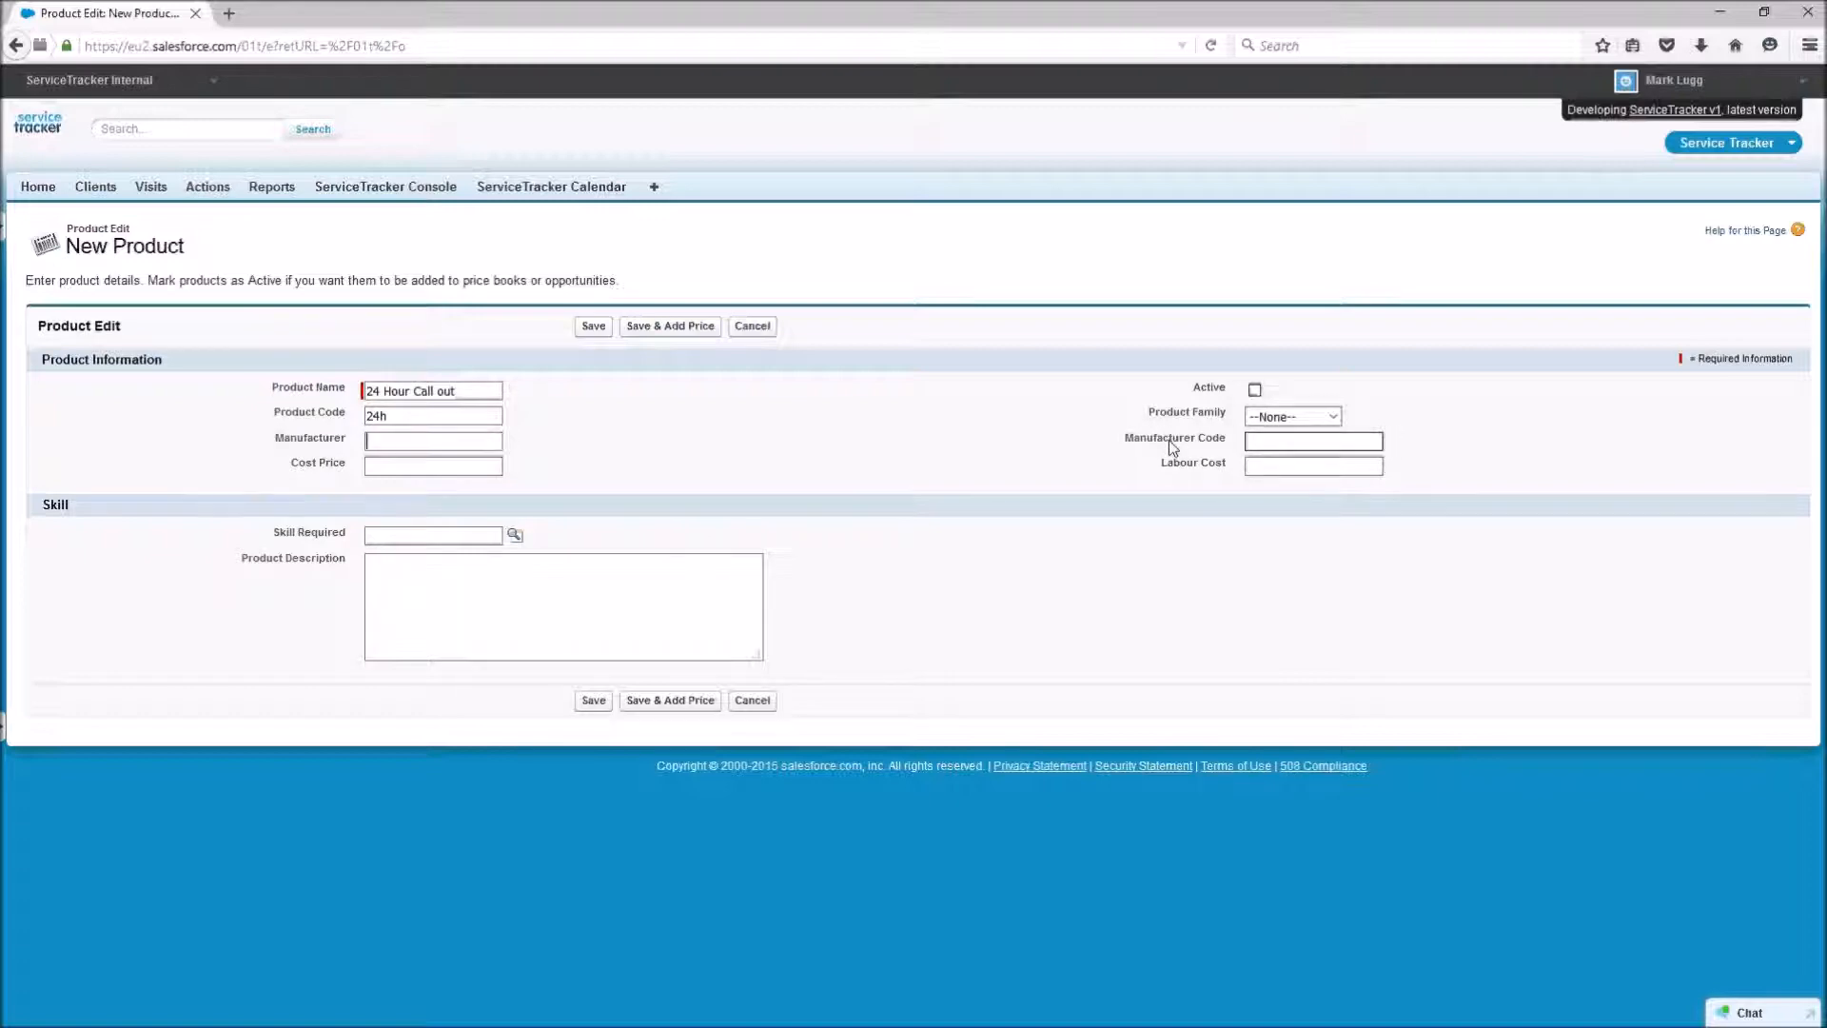
Step: Set the product's cost price to 0 and its labour cost to 100
click(386, 472)
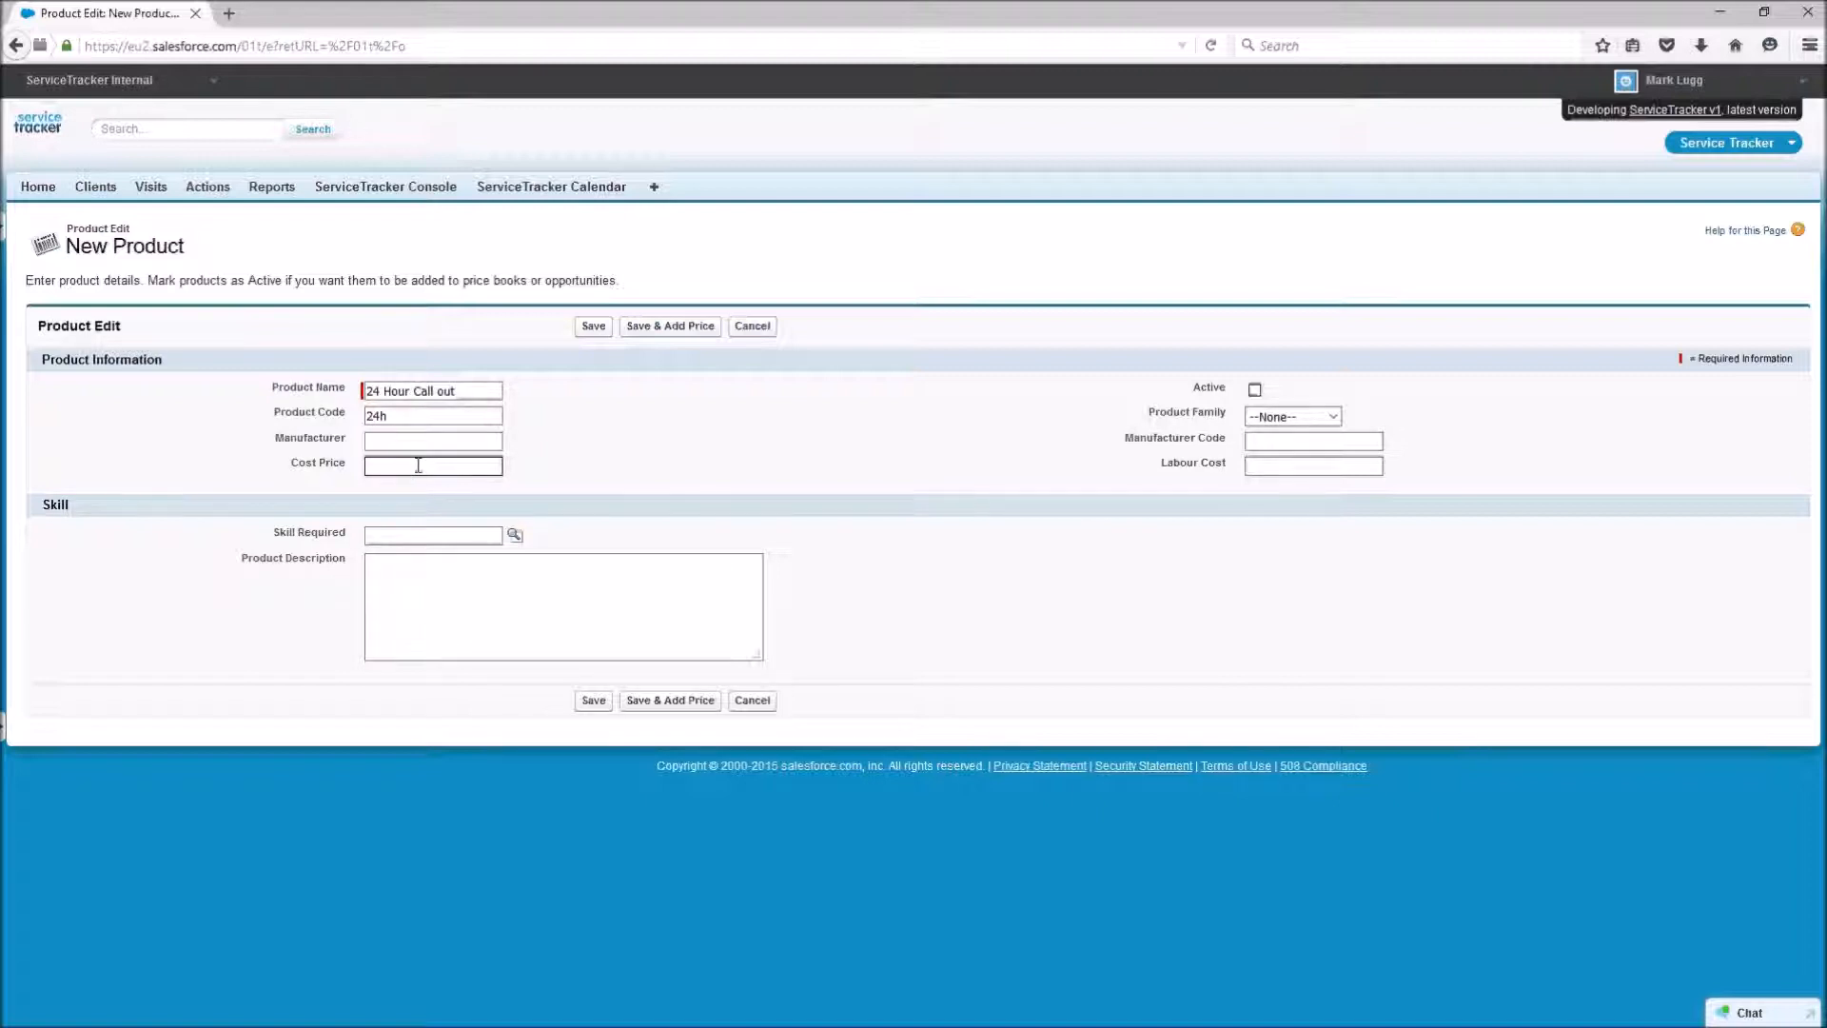
text(0)
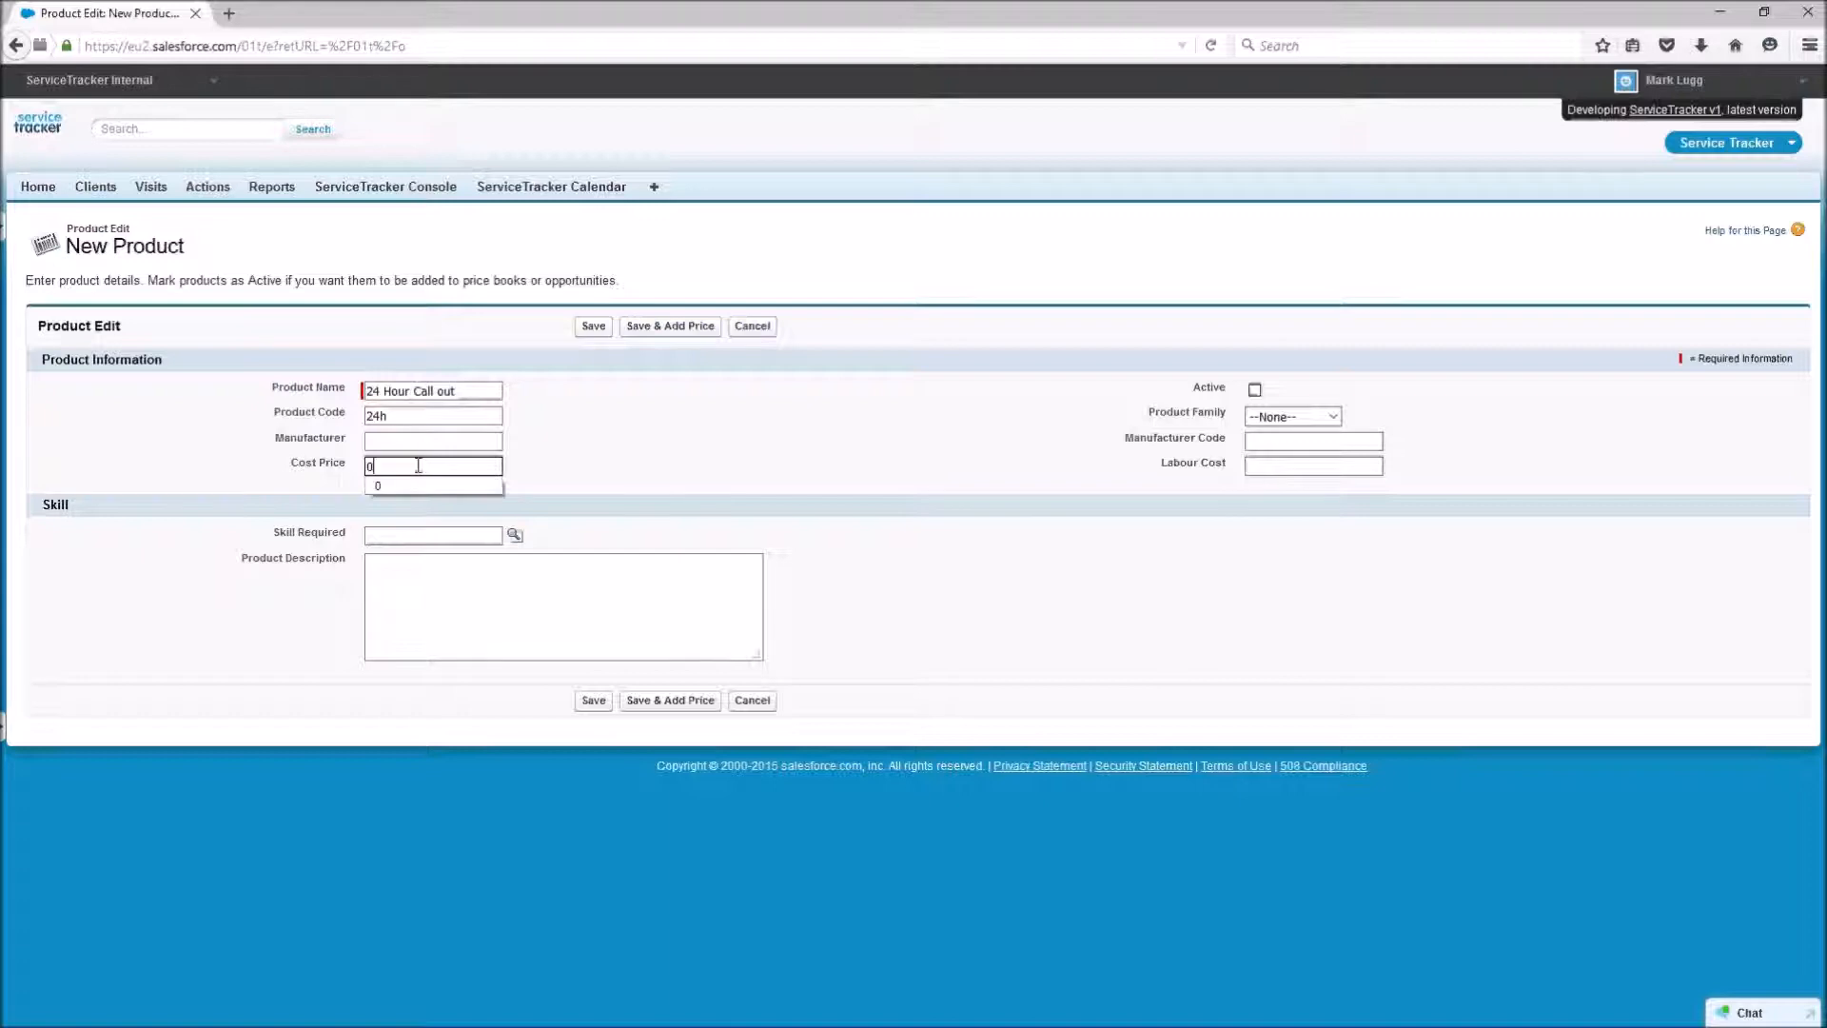
click(1286, 467)
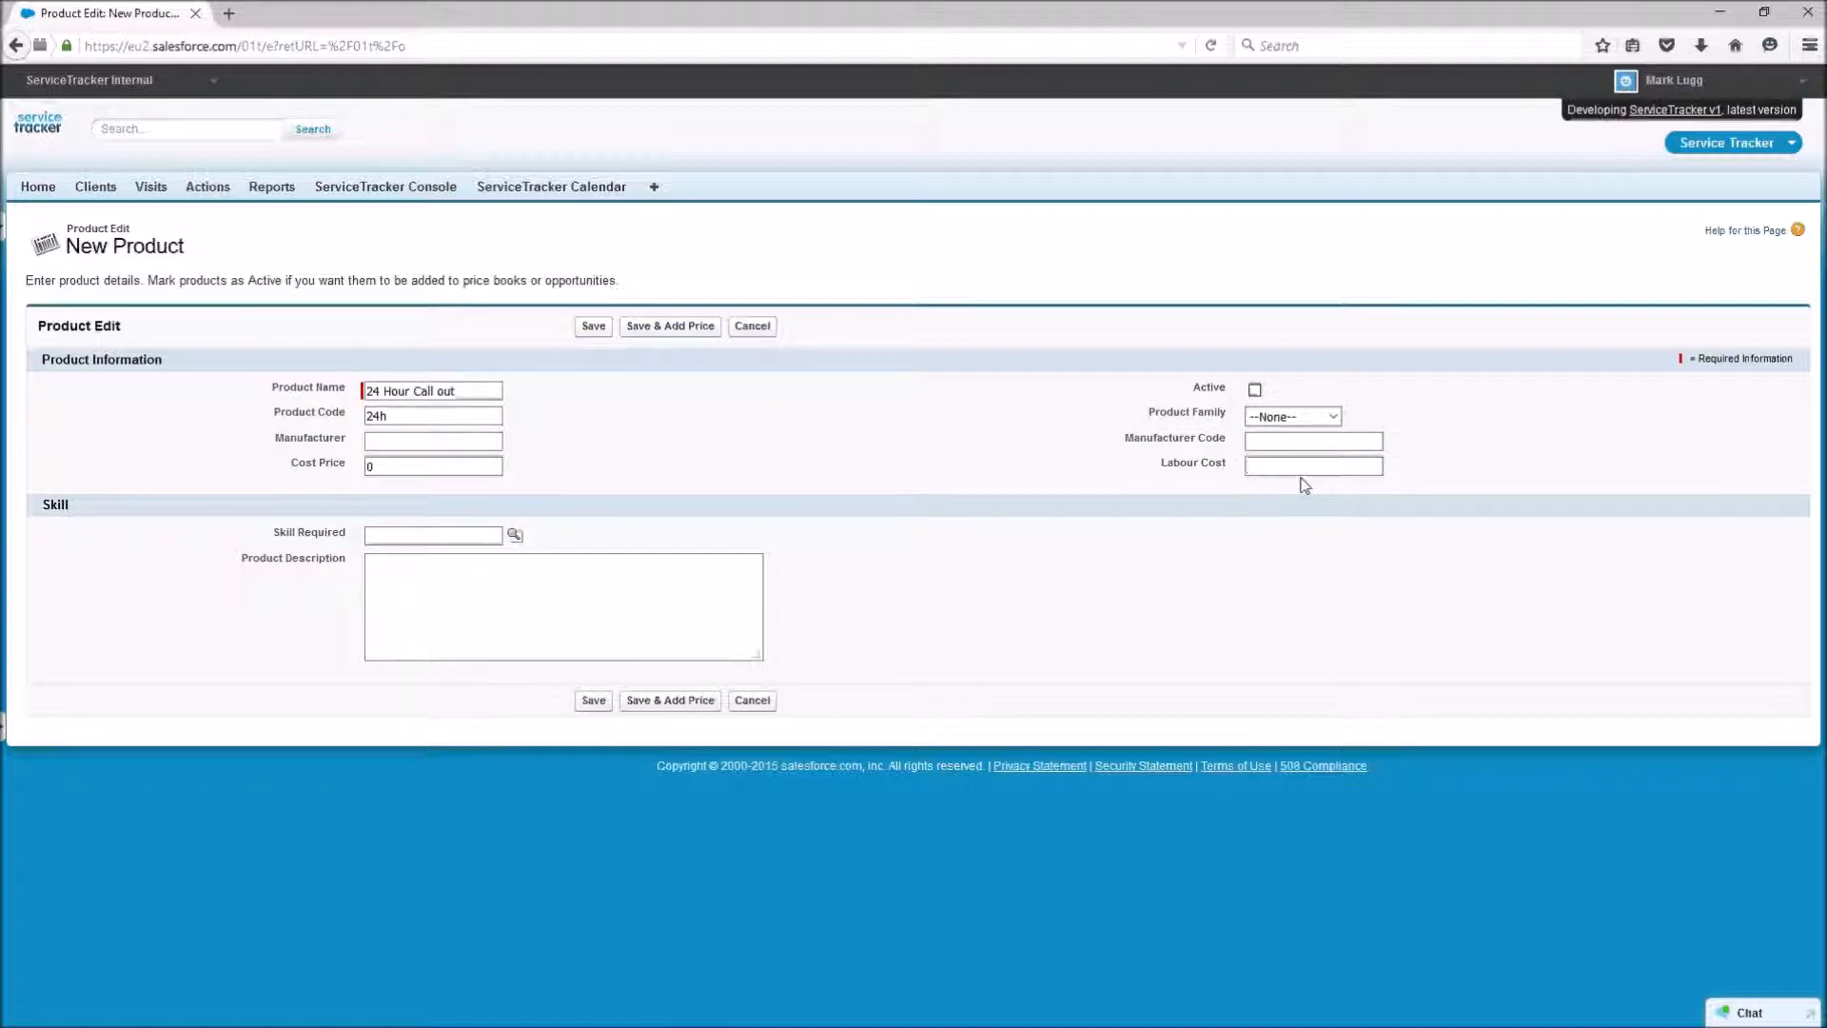
text(100)
Step: Mark the product as active and set its product family to None
click(1253, 391)
click(1300, 421)
click(1275, 452)
Step: Enter "24 Hour call out" as the product description, leaving the required skill blank
click(319, 534)
click(389, 581)
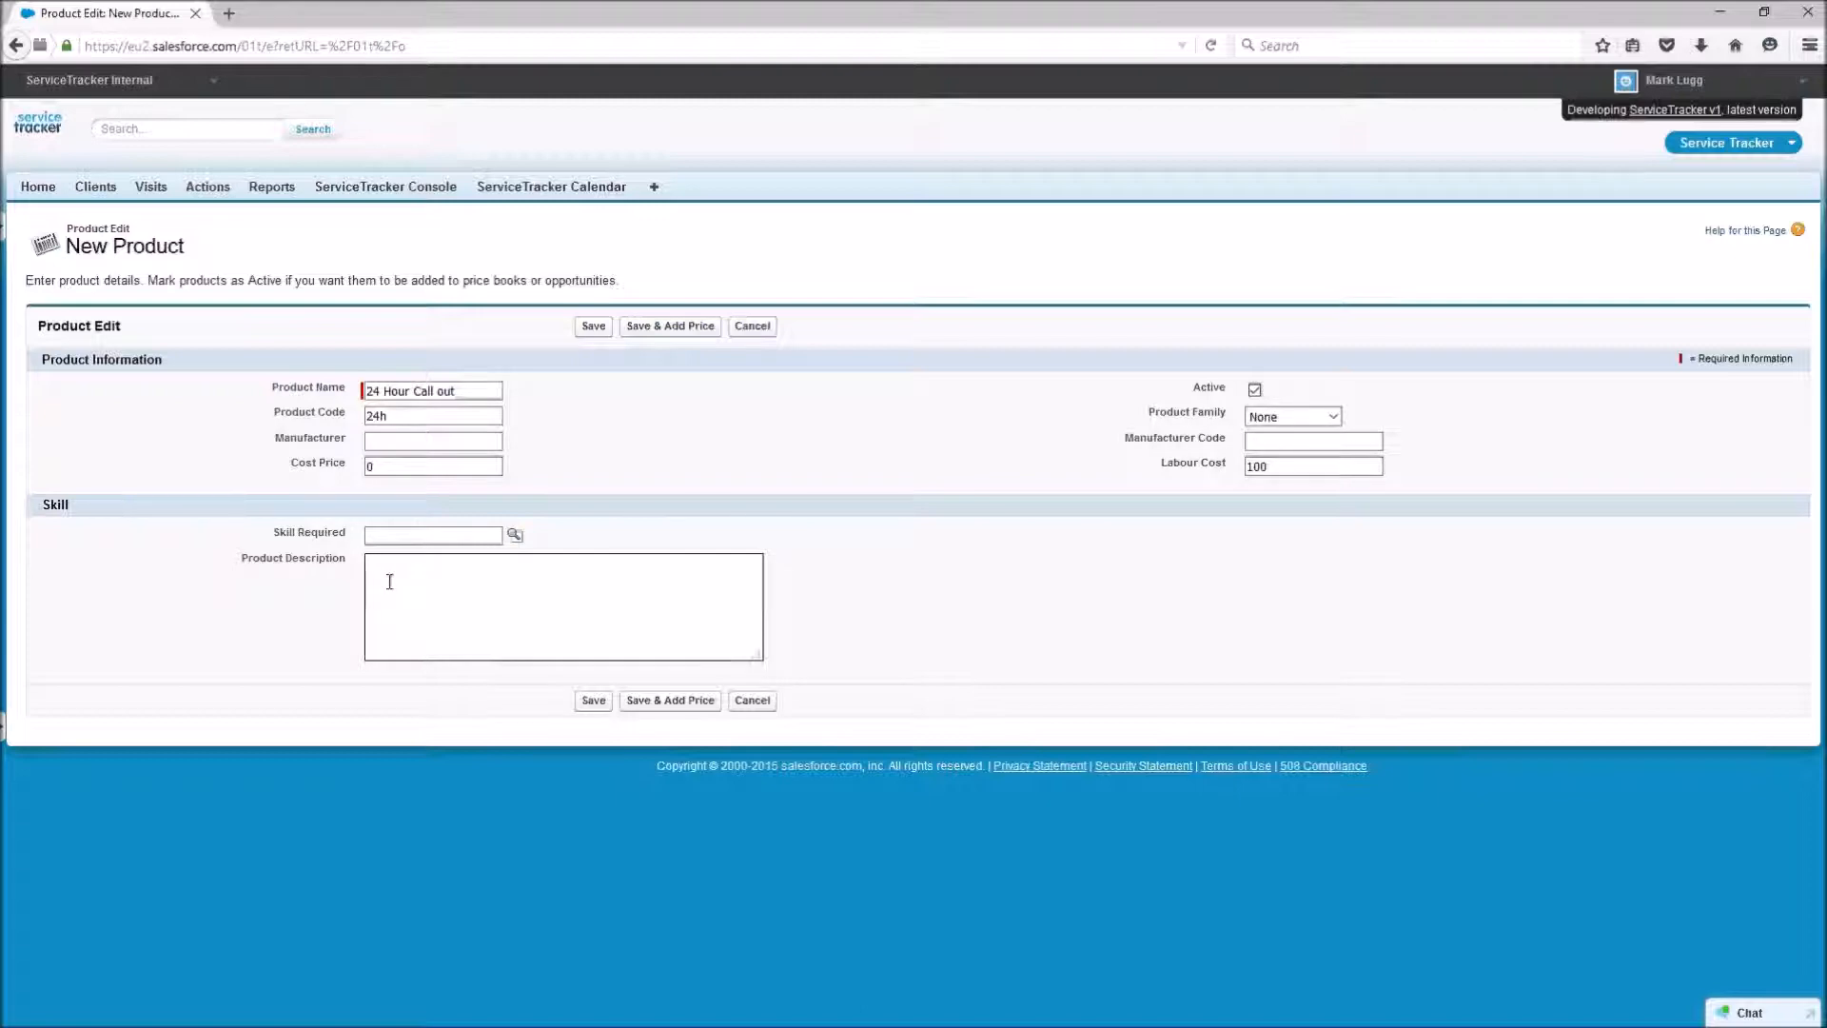
text(24 Hour call out)
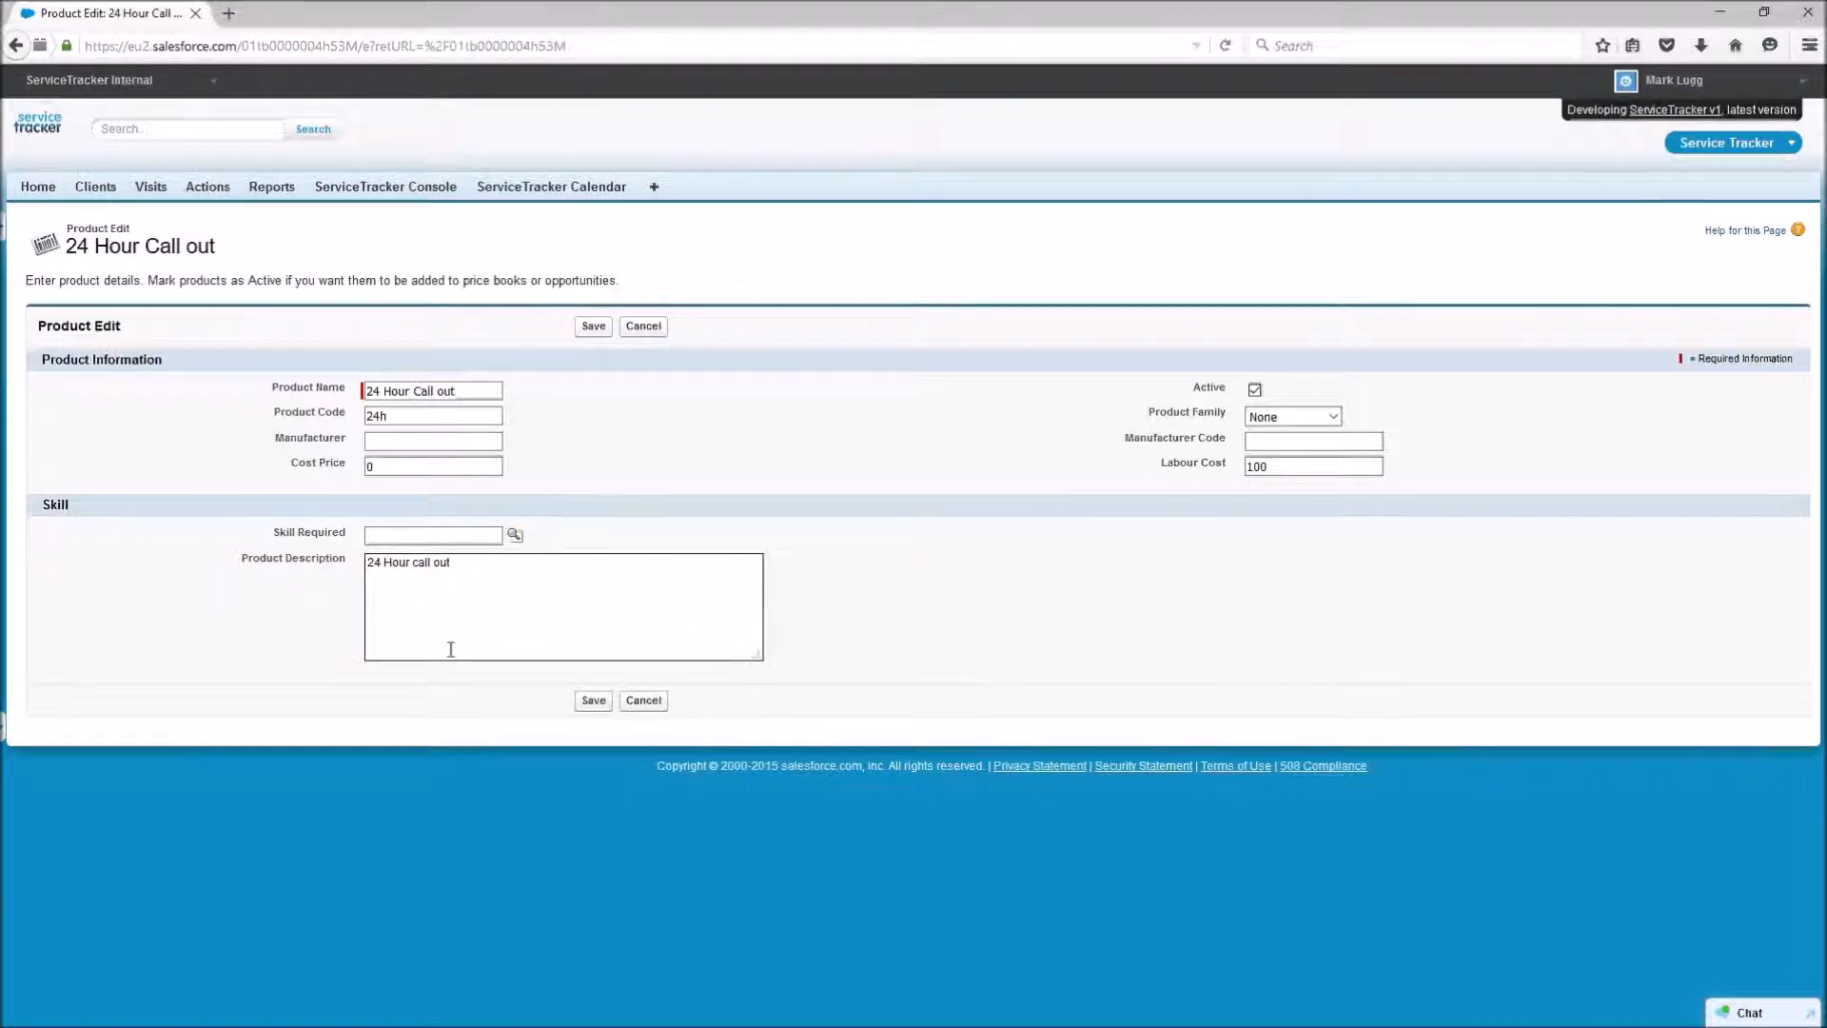
click(419, 580)
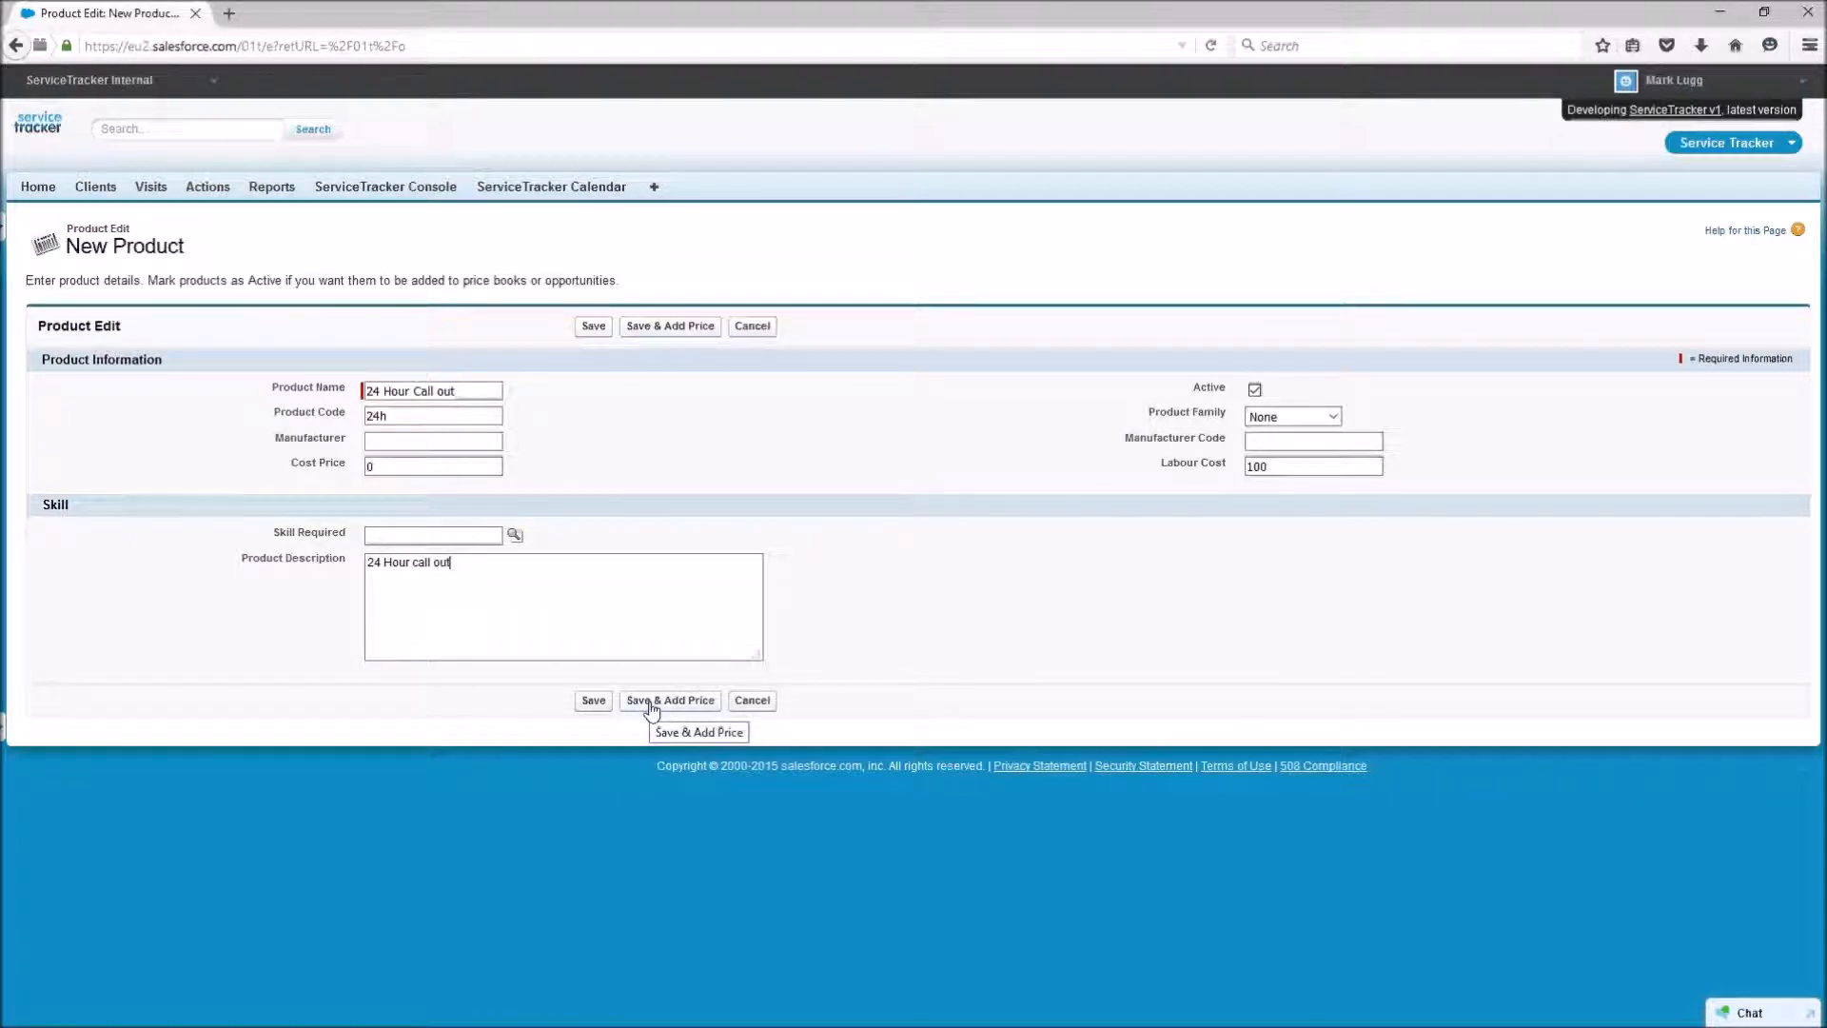
Step: Save the product and give it an active standard price of 150
click(650, 702)
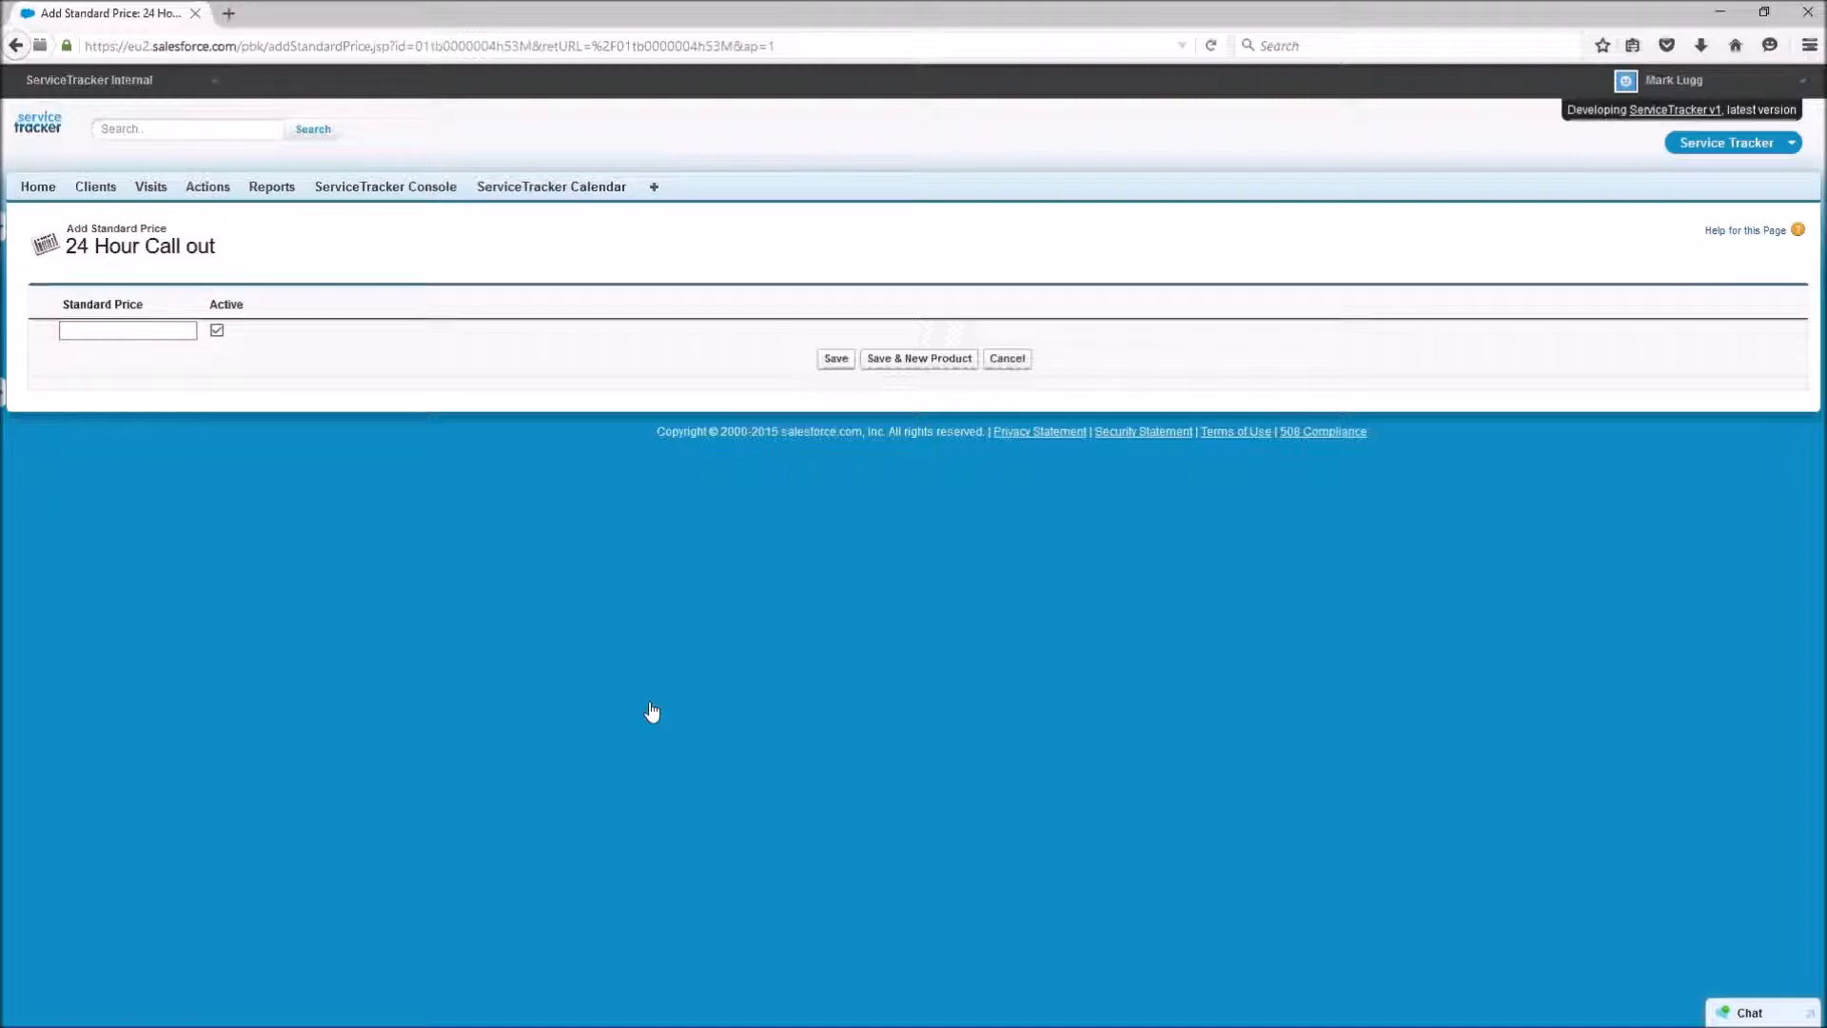
text(150)
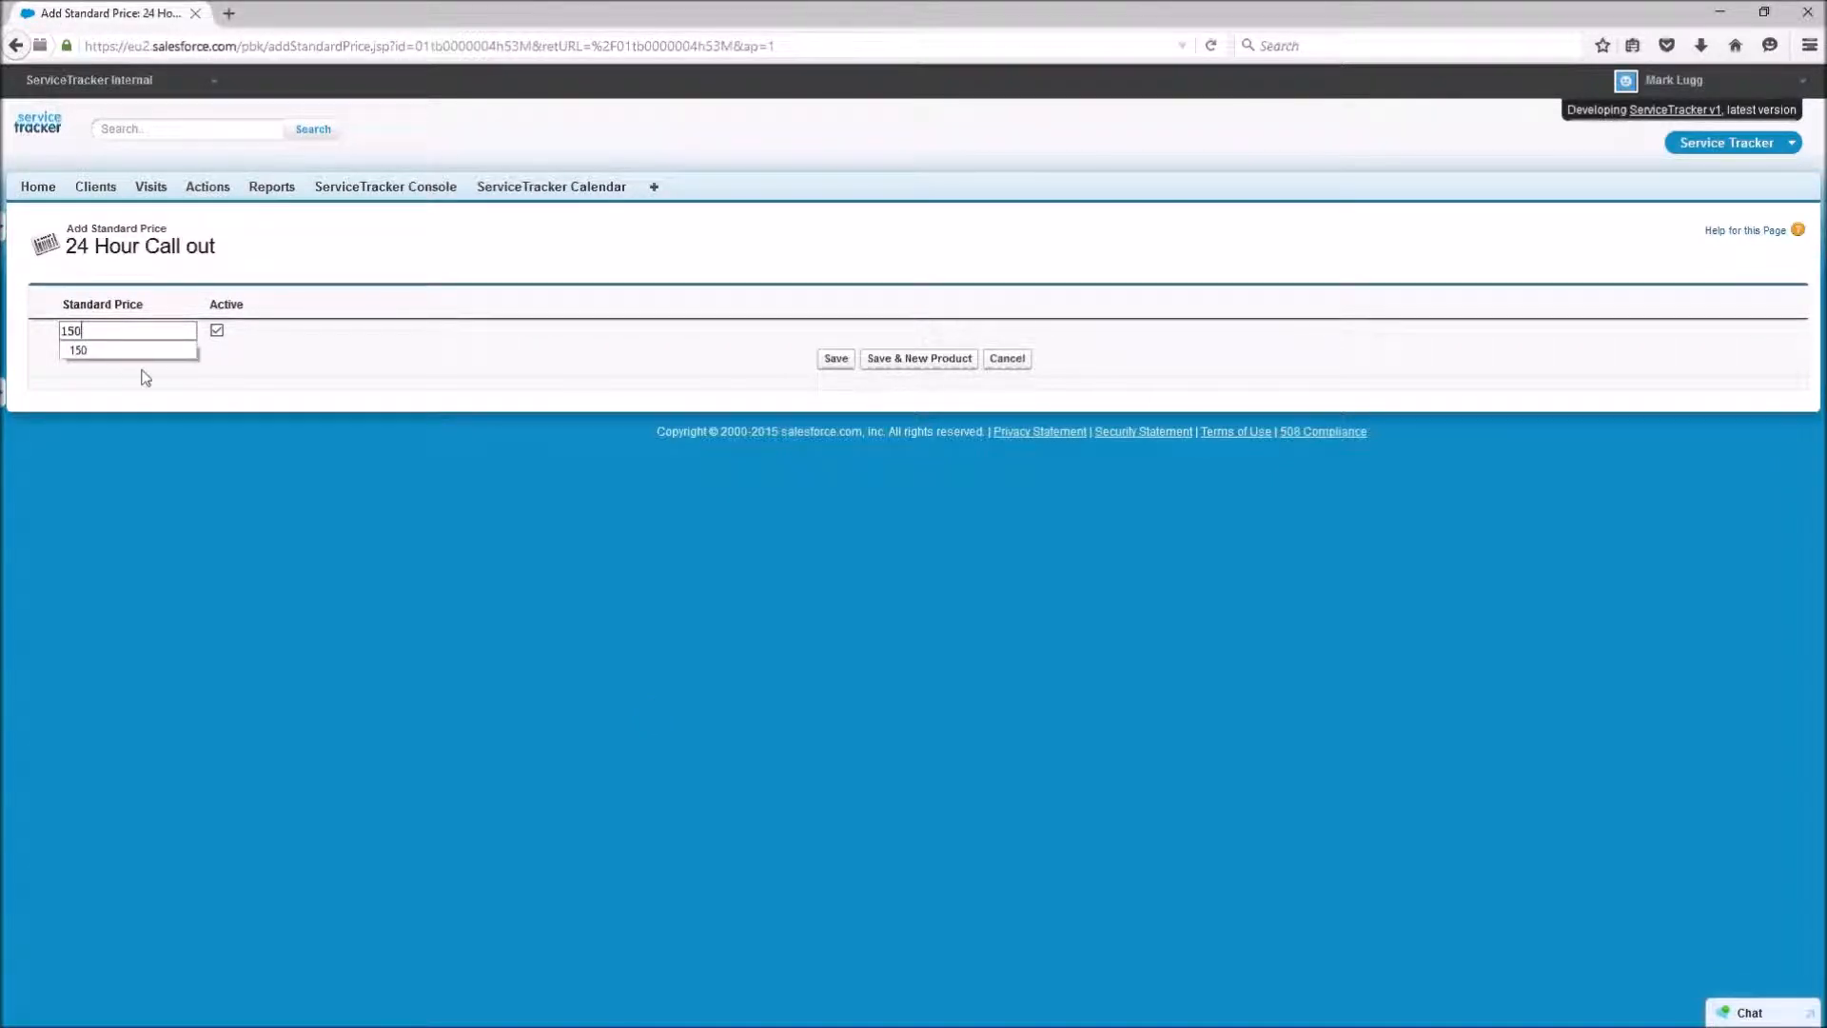
click(128, 352)
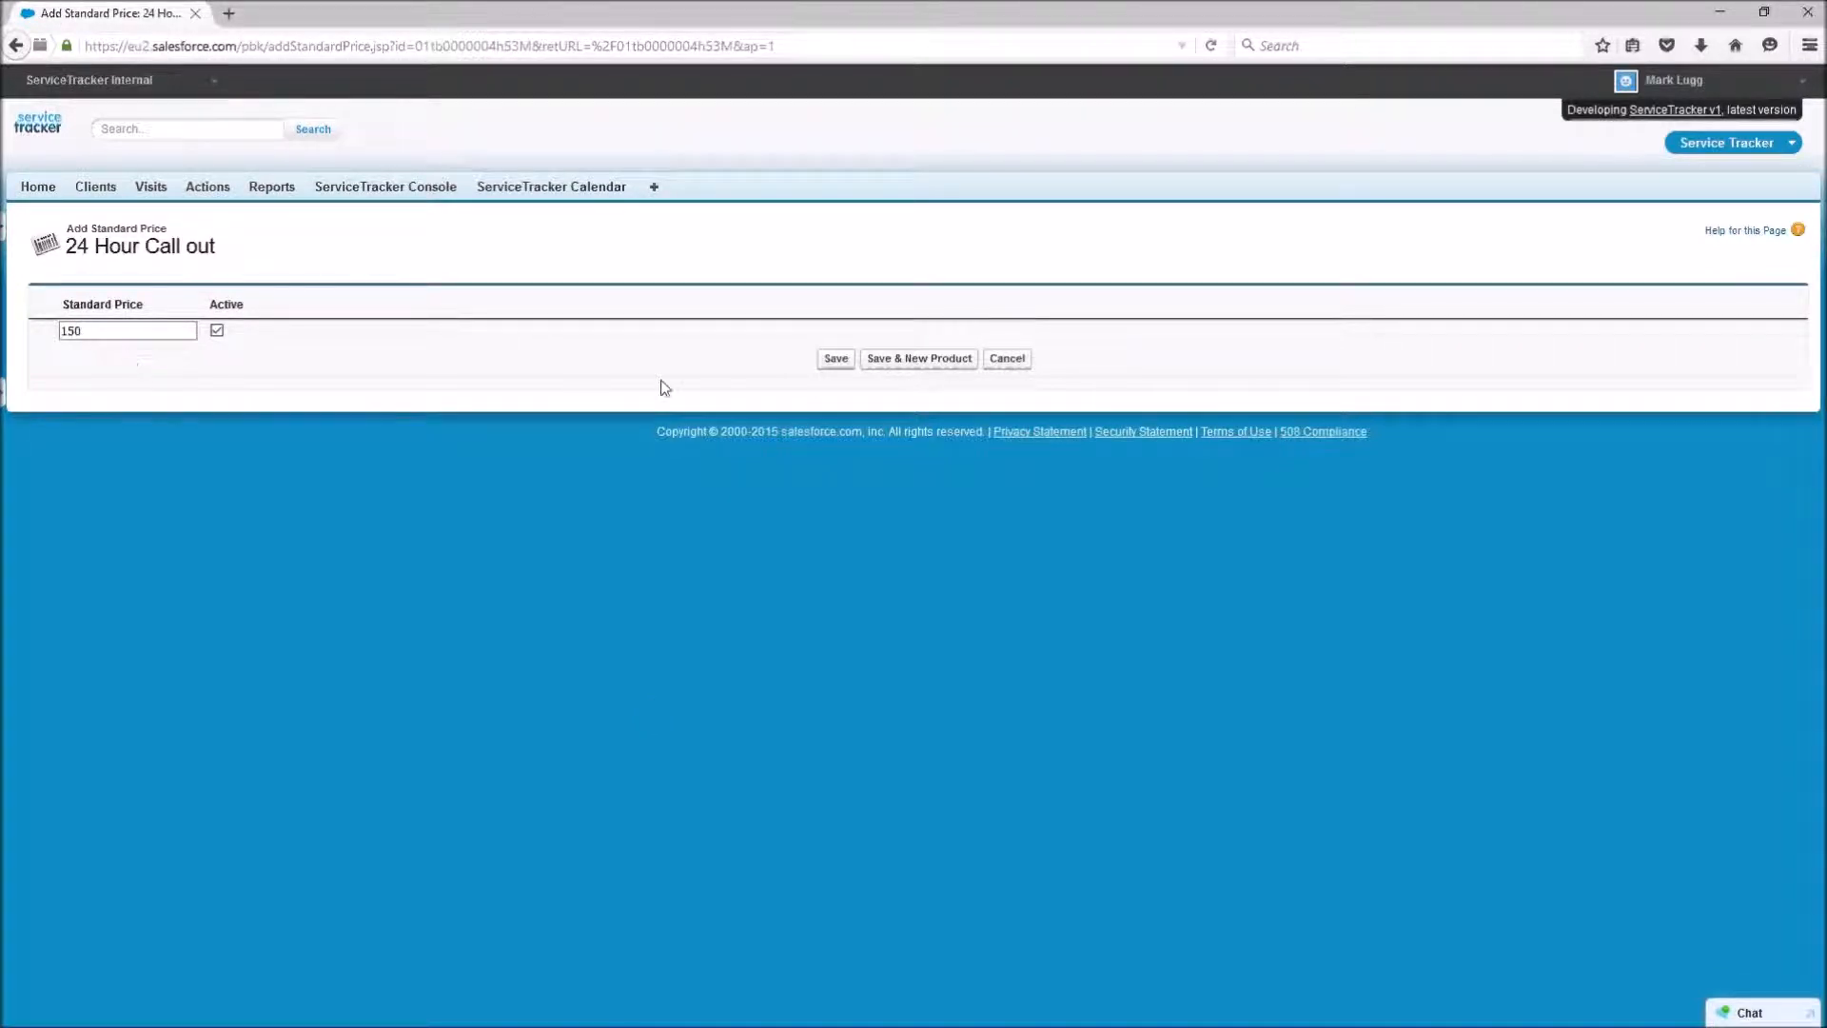
click(827, 371)
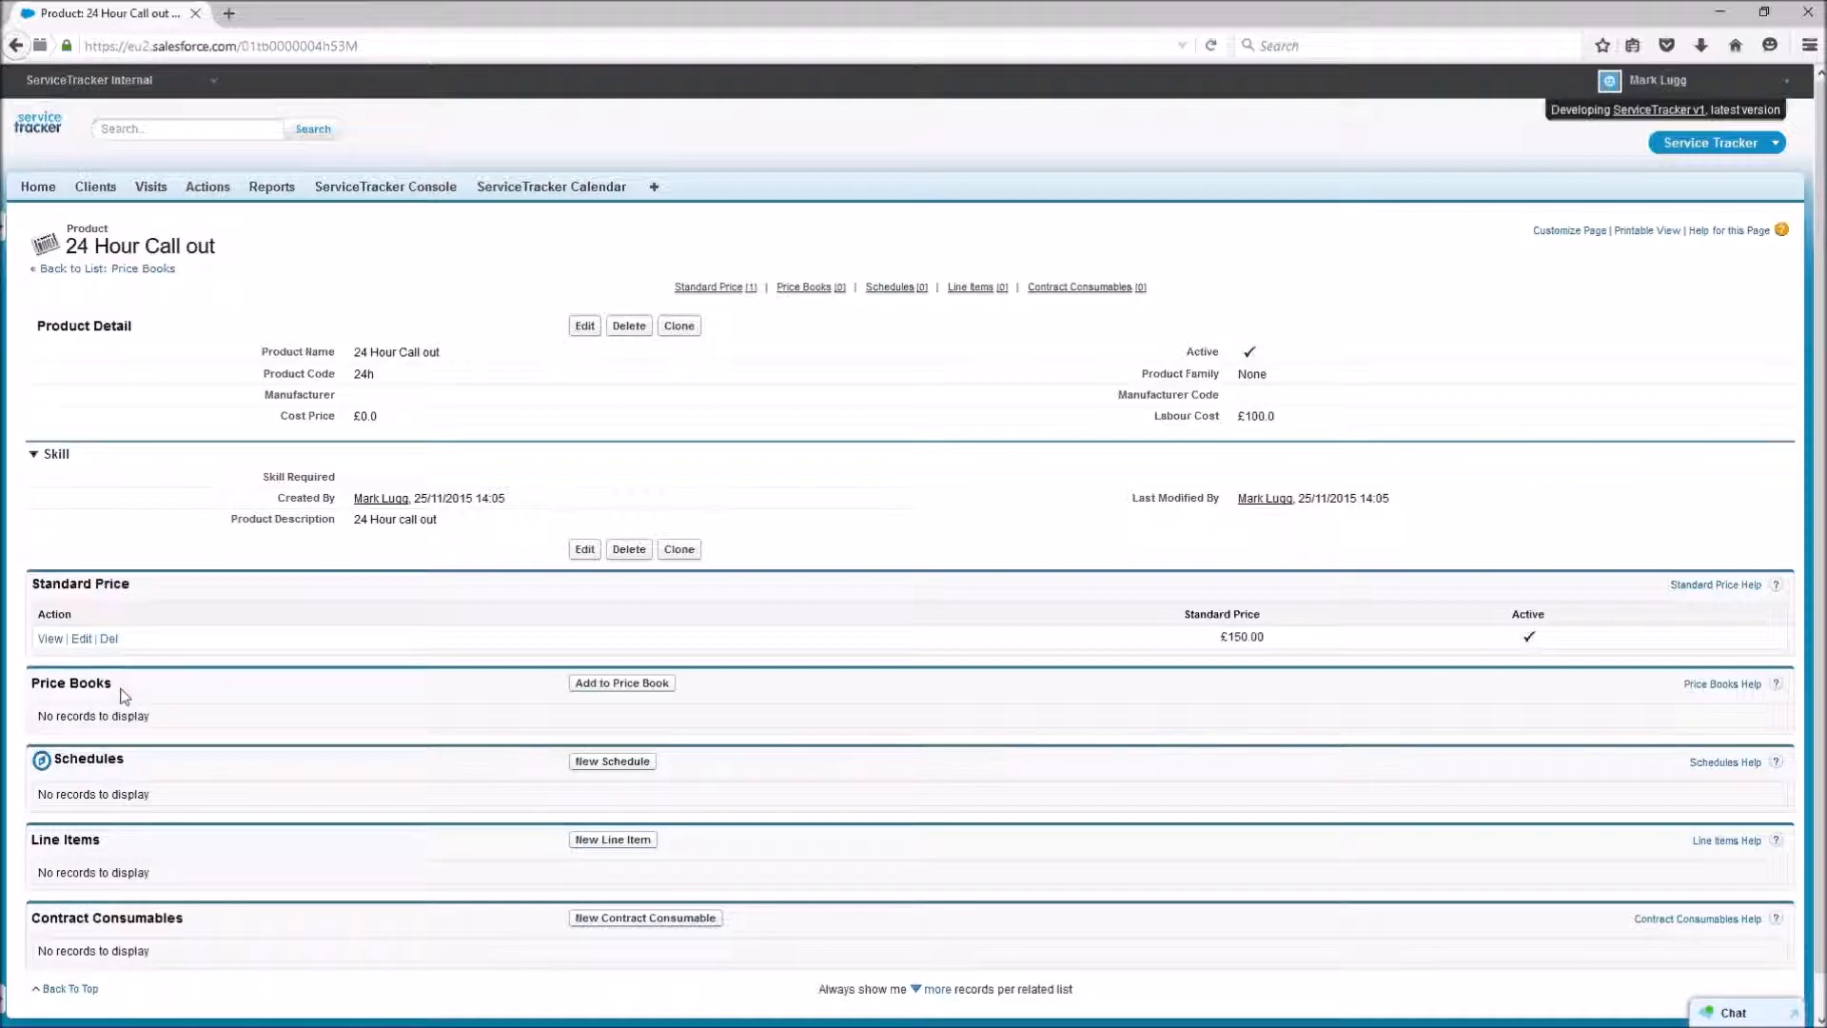
Step: Start a new price book named "Gold Service" with the description "Gold Service Customers"
key(alt+Left)
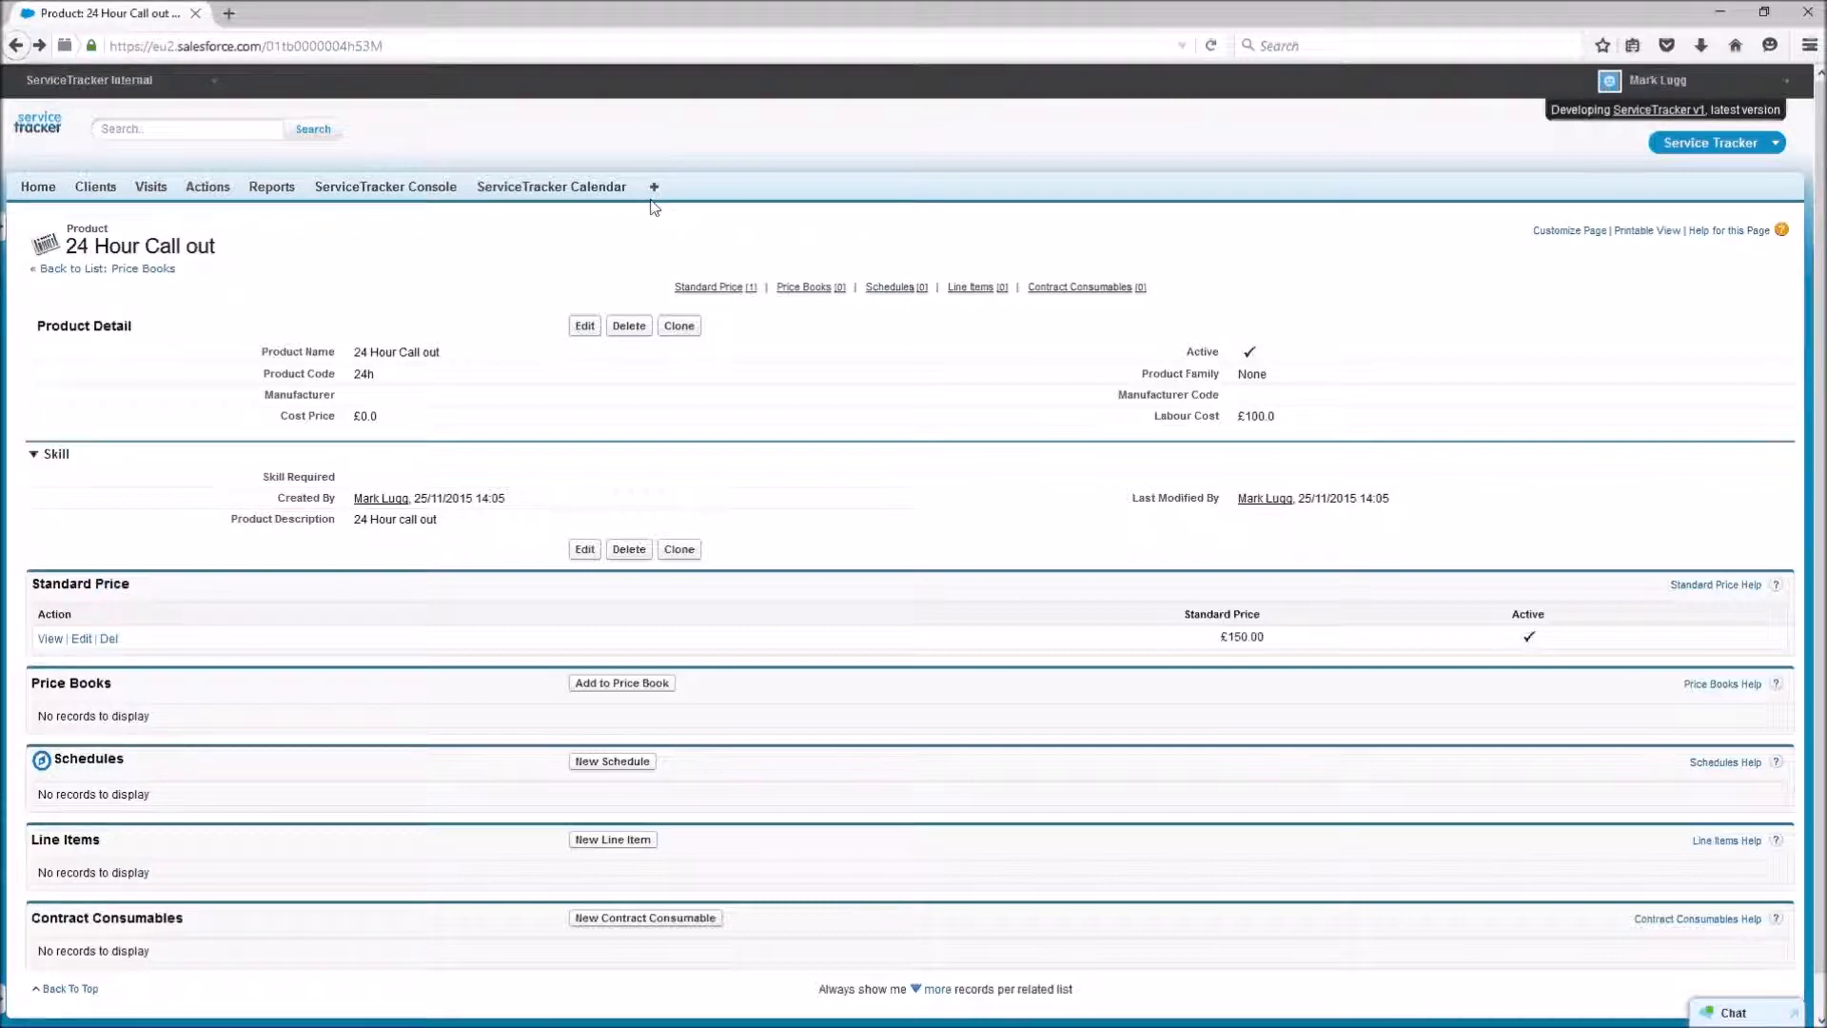
click(655, 188)
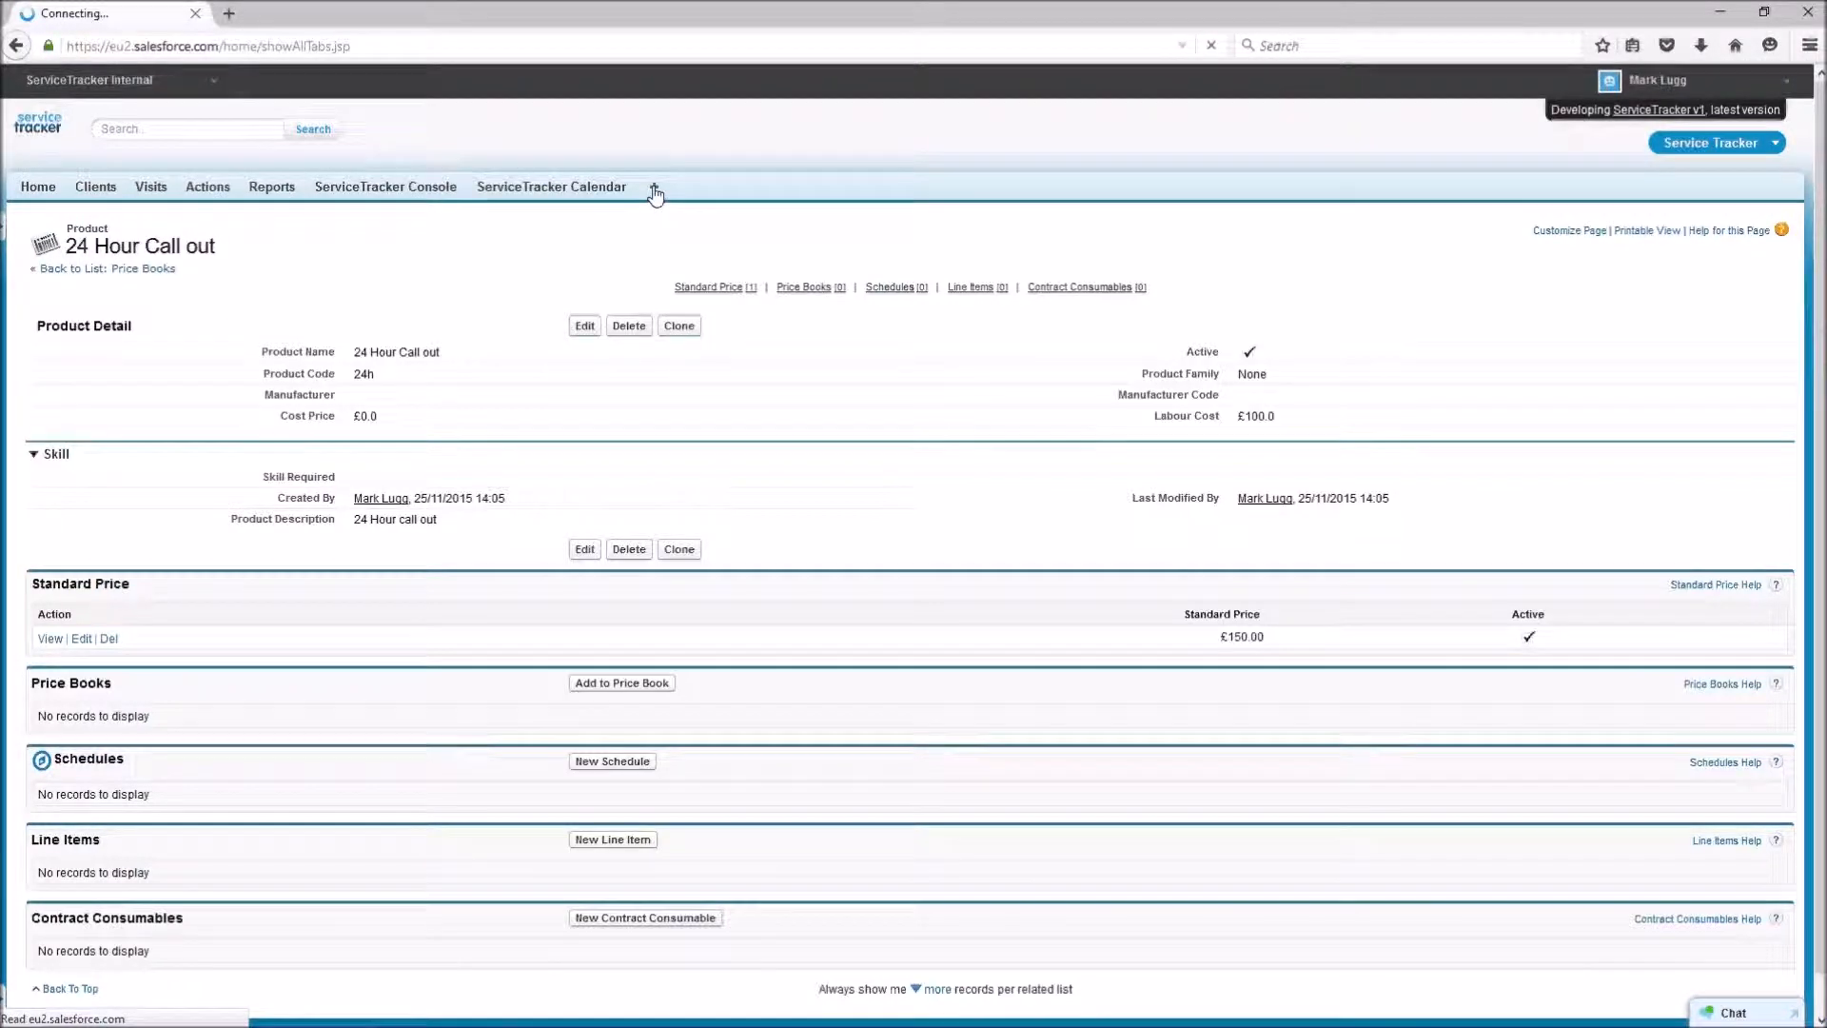
click(94, 853)
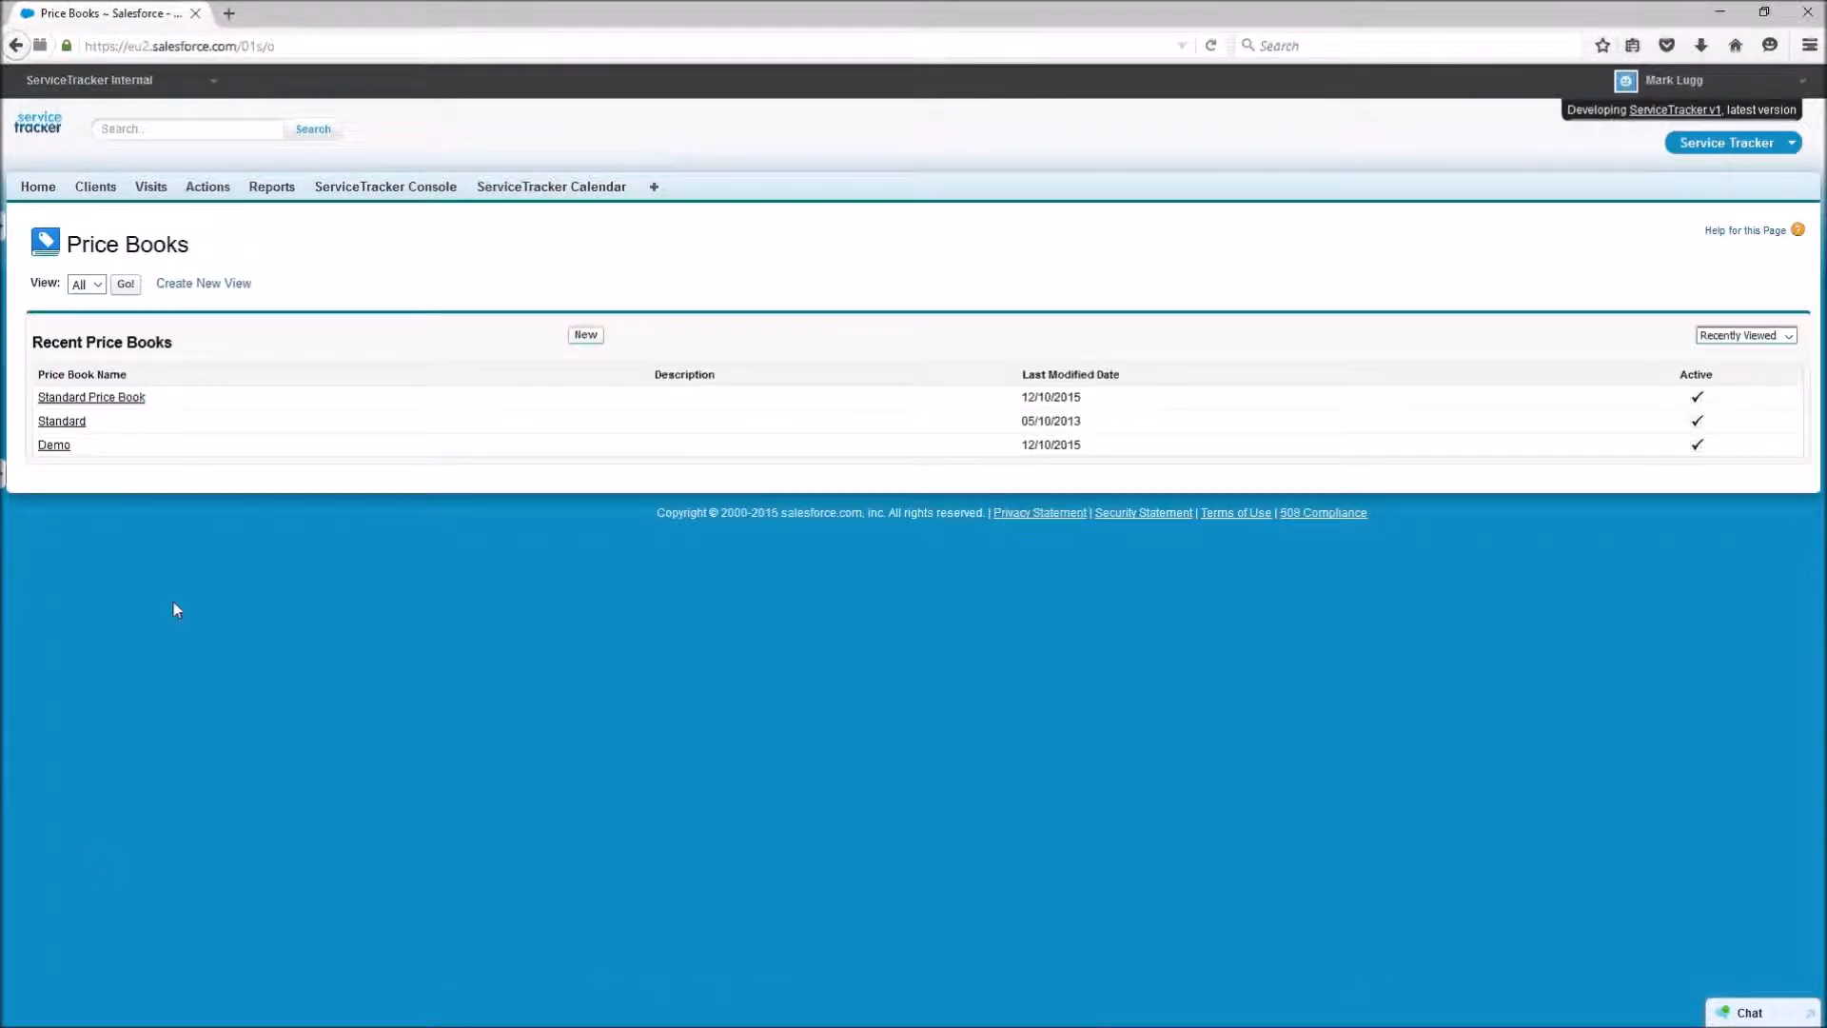
click(582, 339)
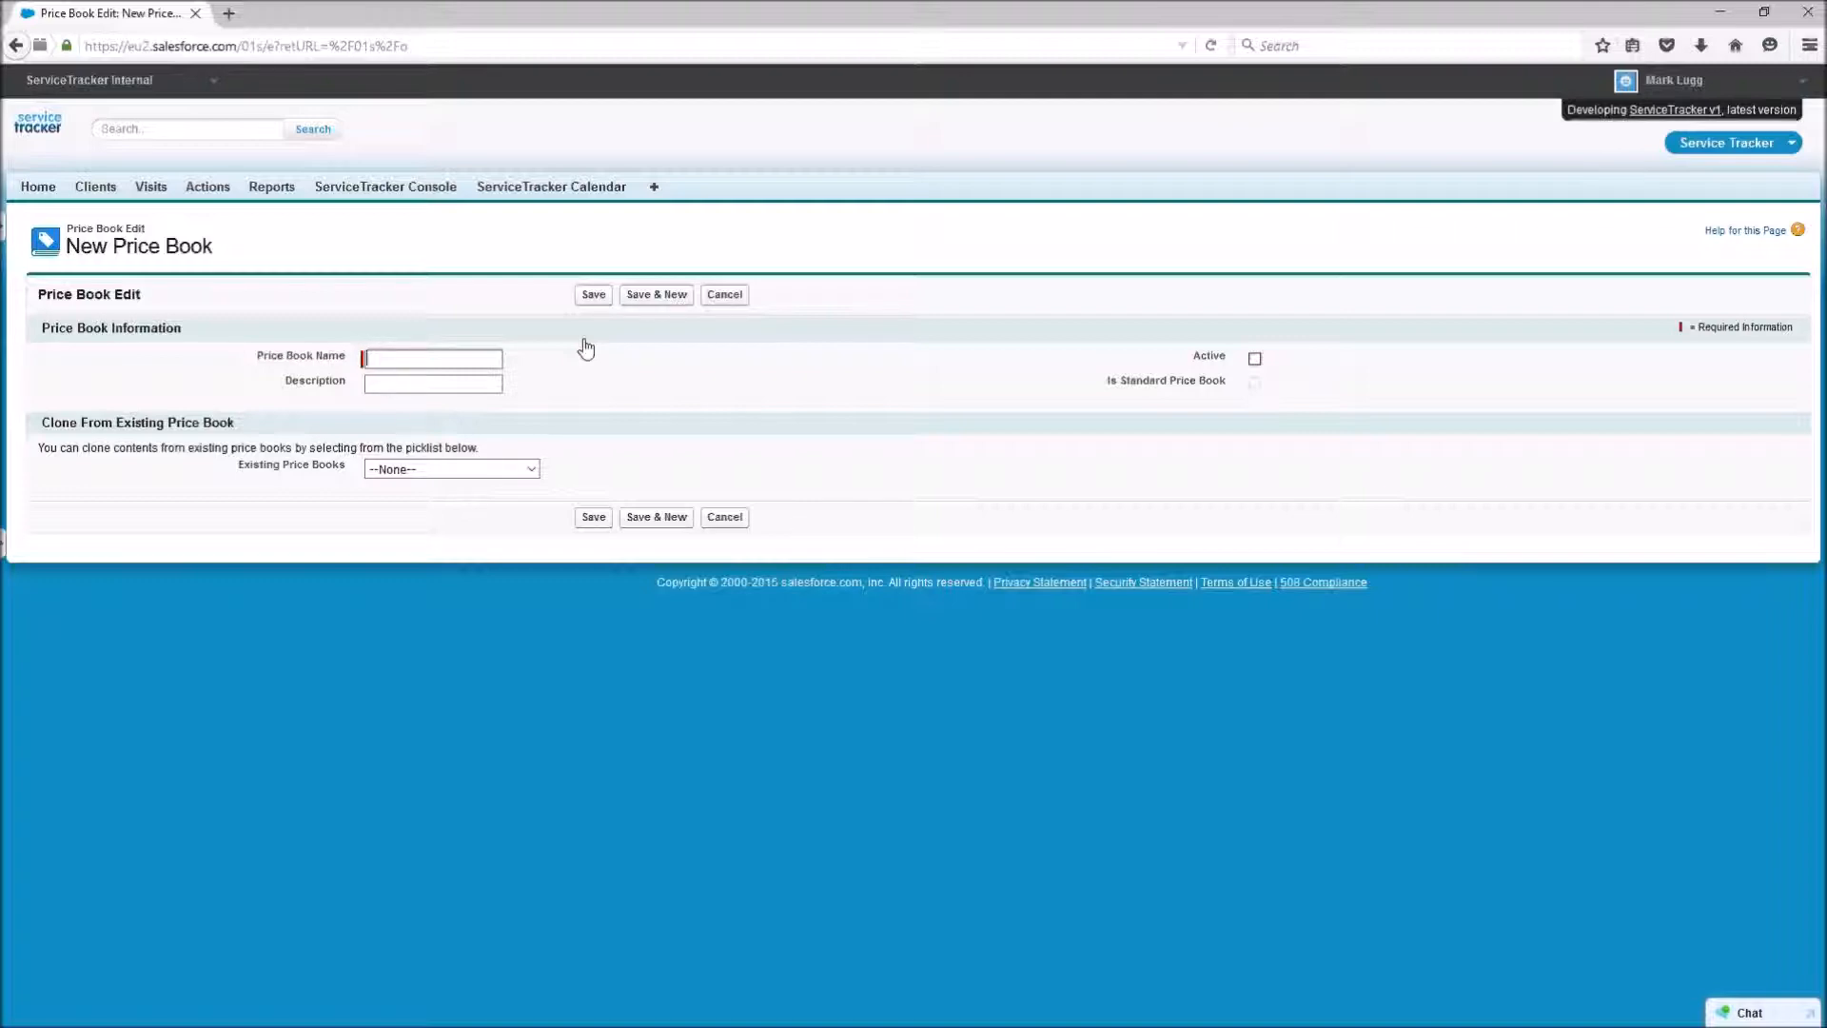
text(Gold Service)
click(411, 391)
text(Gold Service Customers)
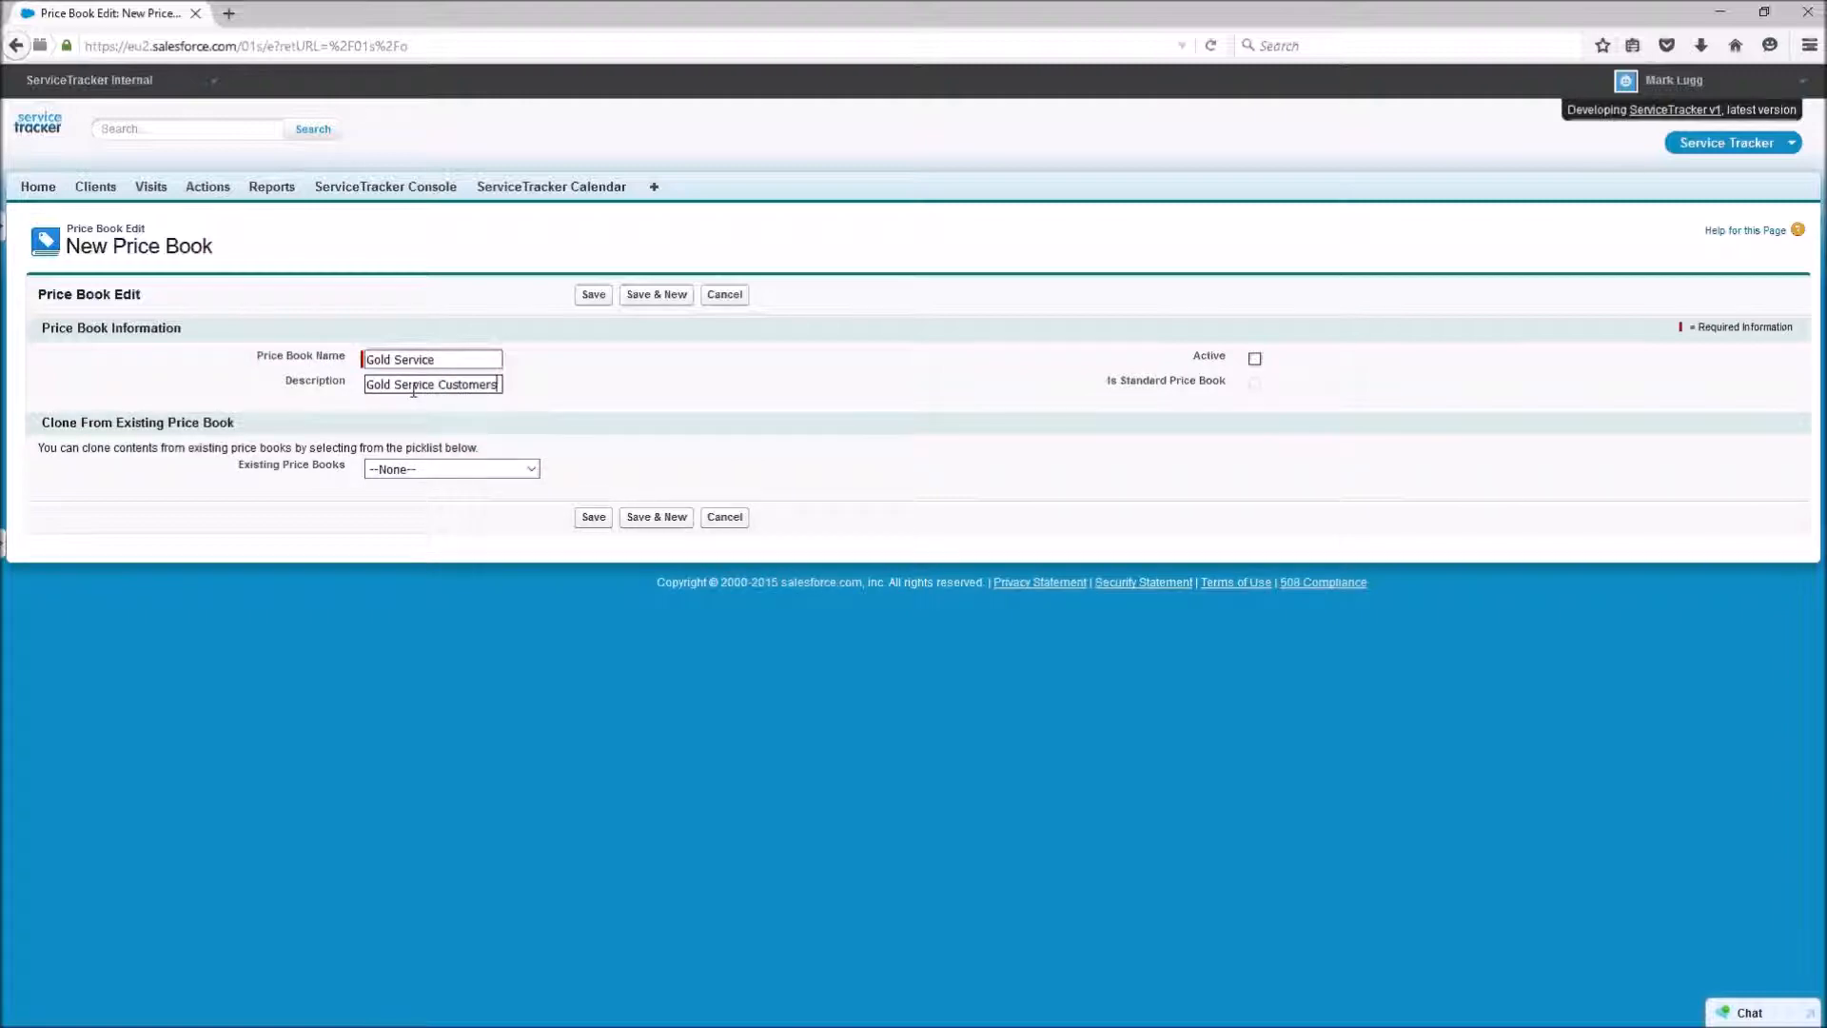
Step: Mark the Gold Service price book as active and save it
click(794, 396)
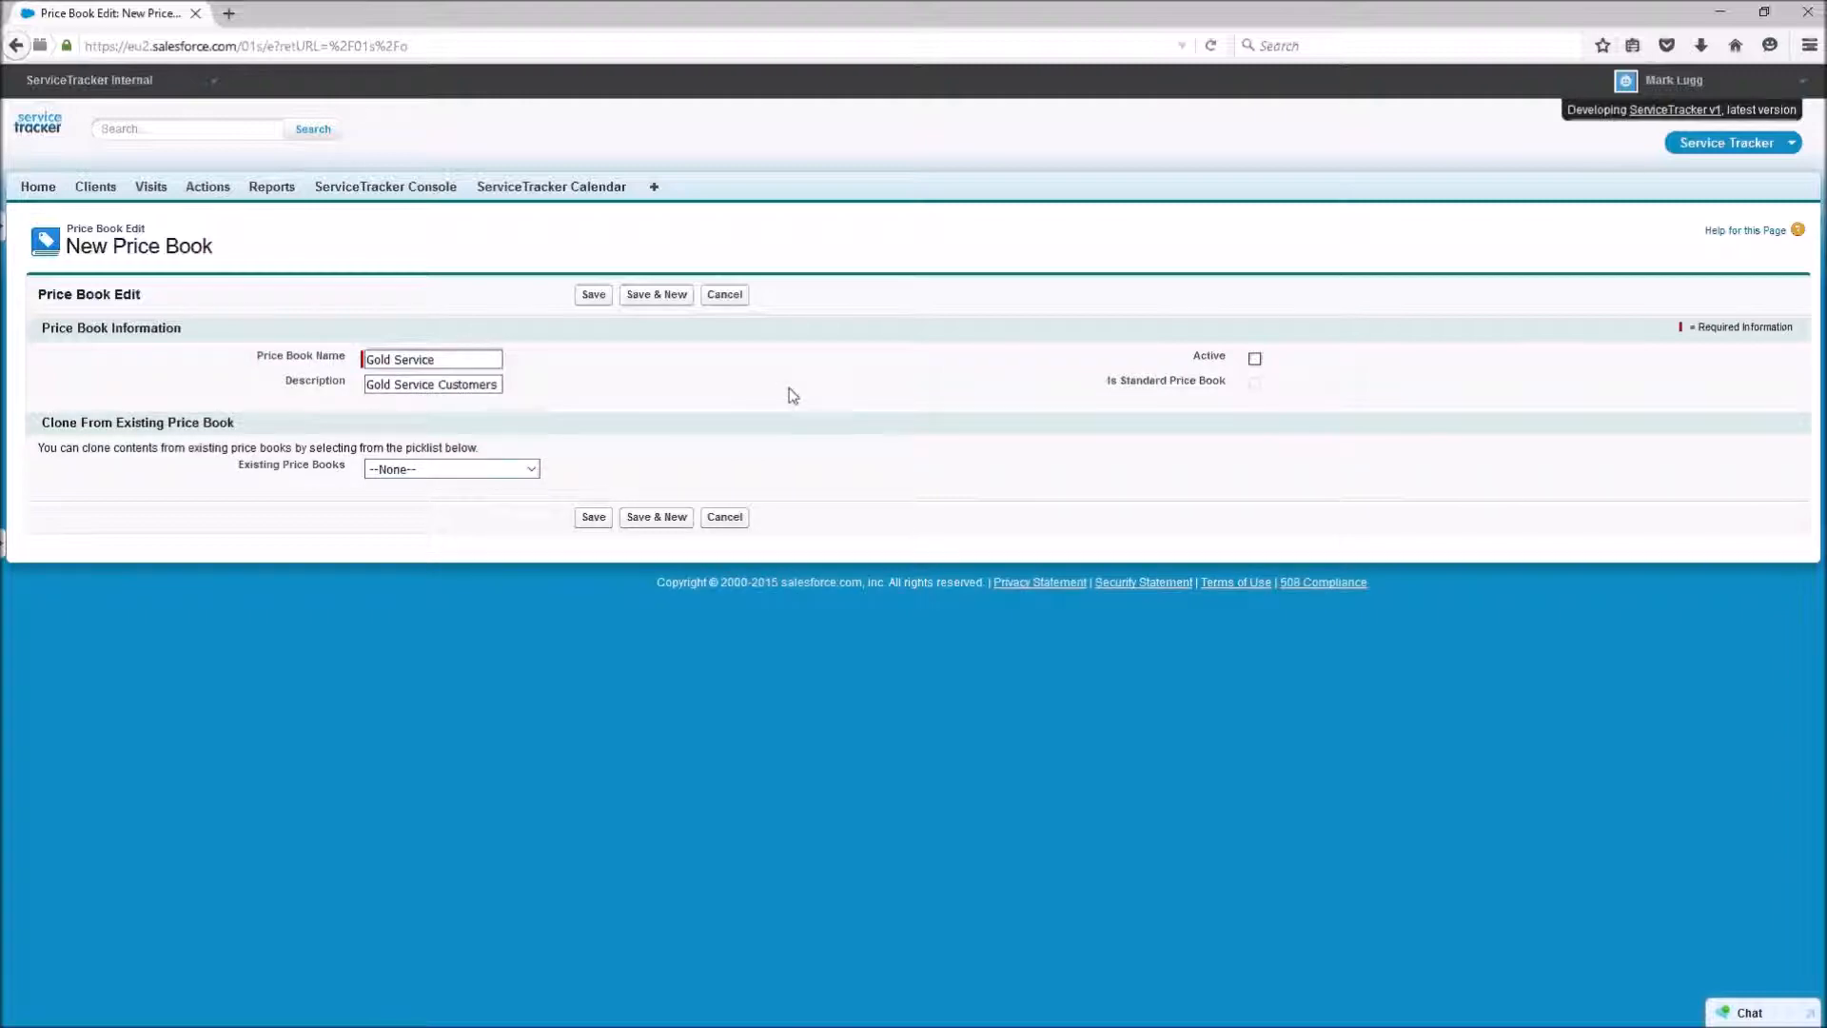
click(1255, 360)
click(587, 524)
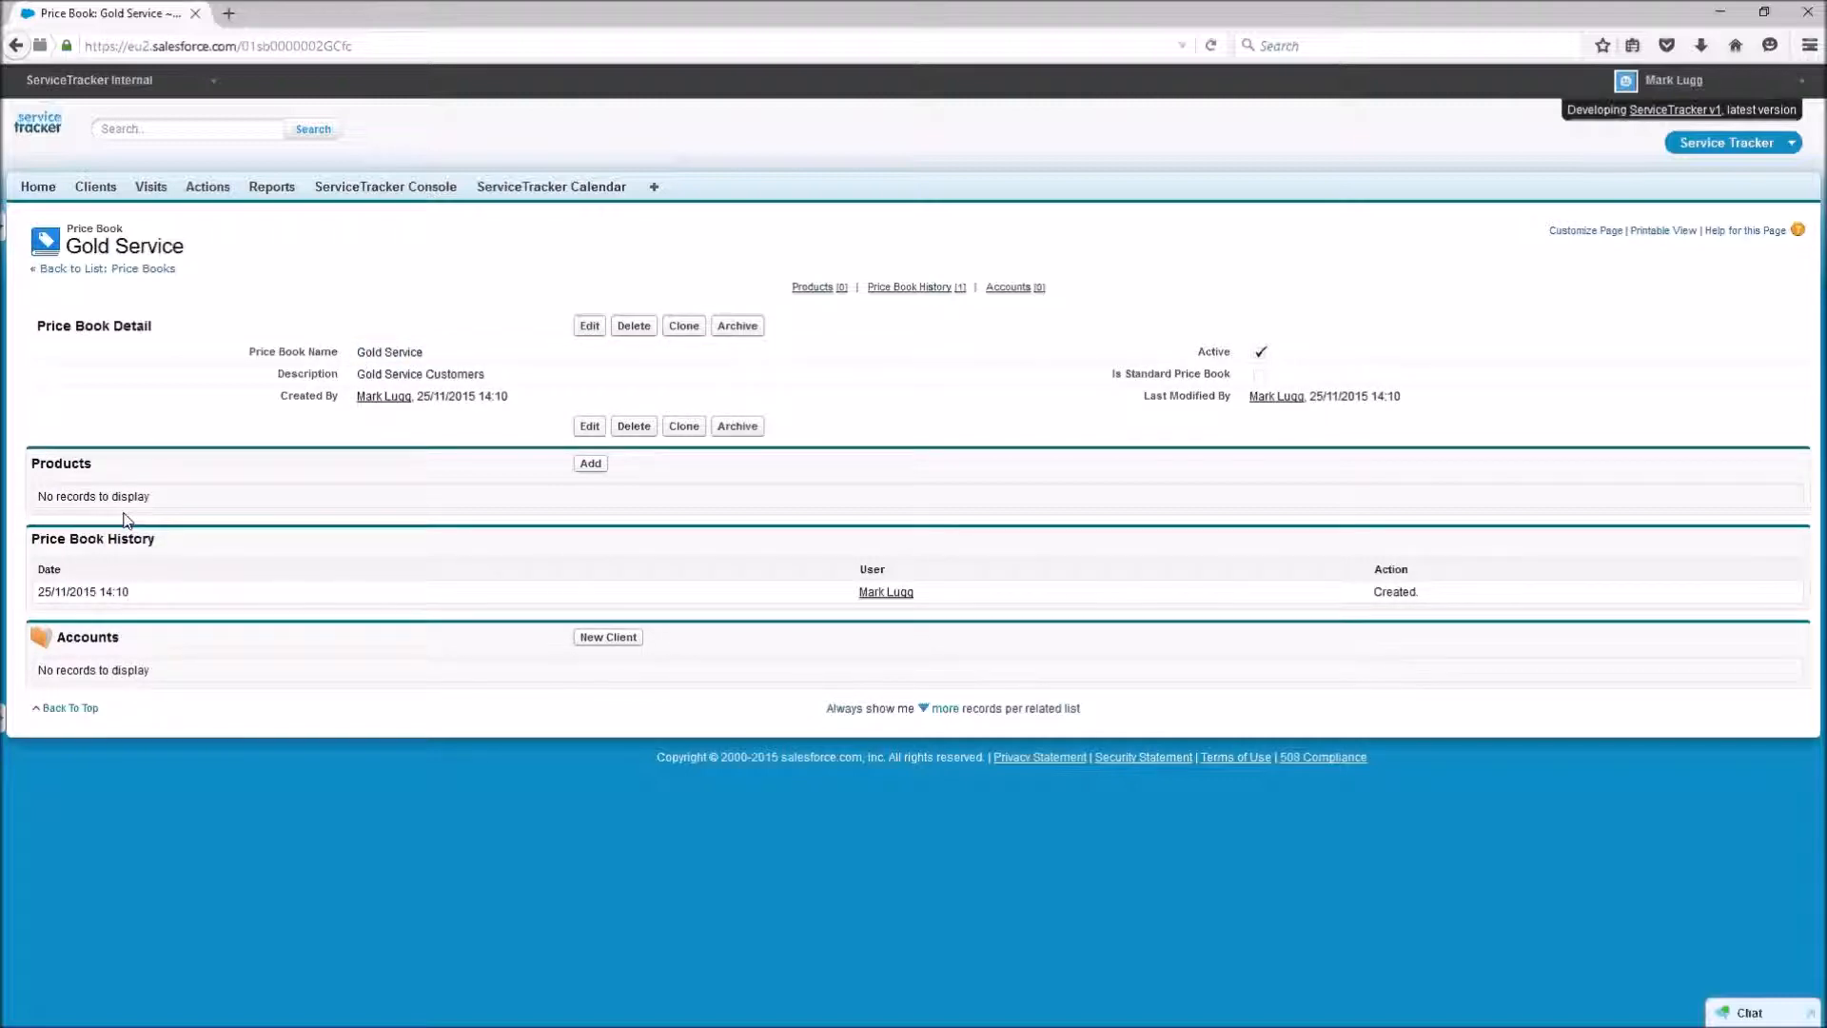
Step: Add the 24 Hour Call out product to the Gold Service price book with a list price of 0
click(592, 467)
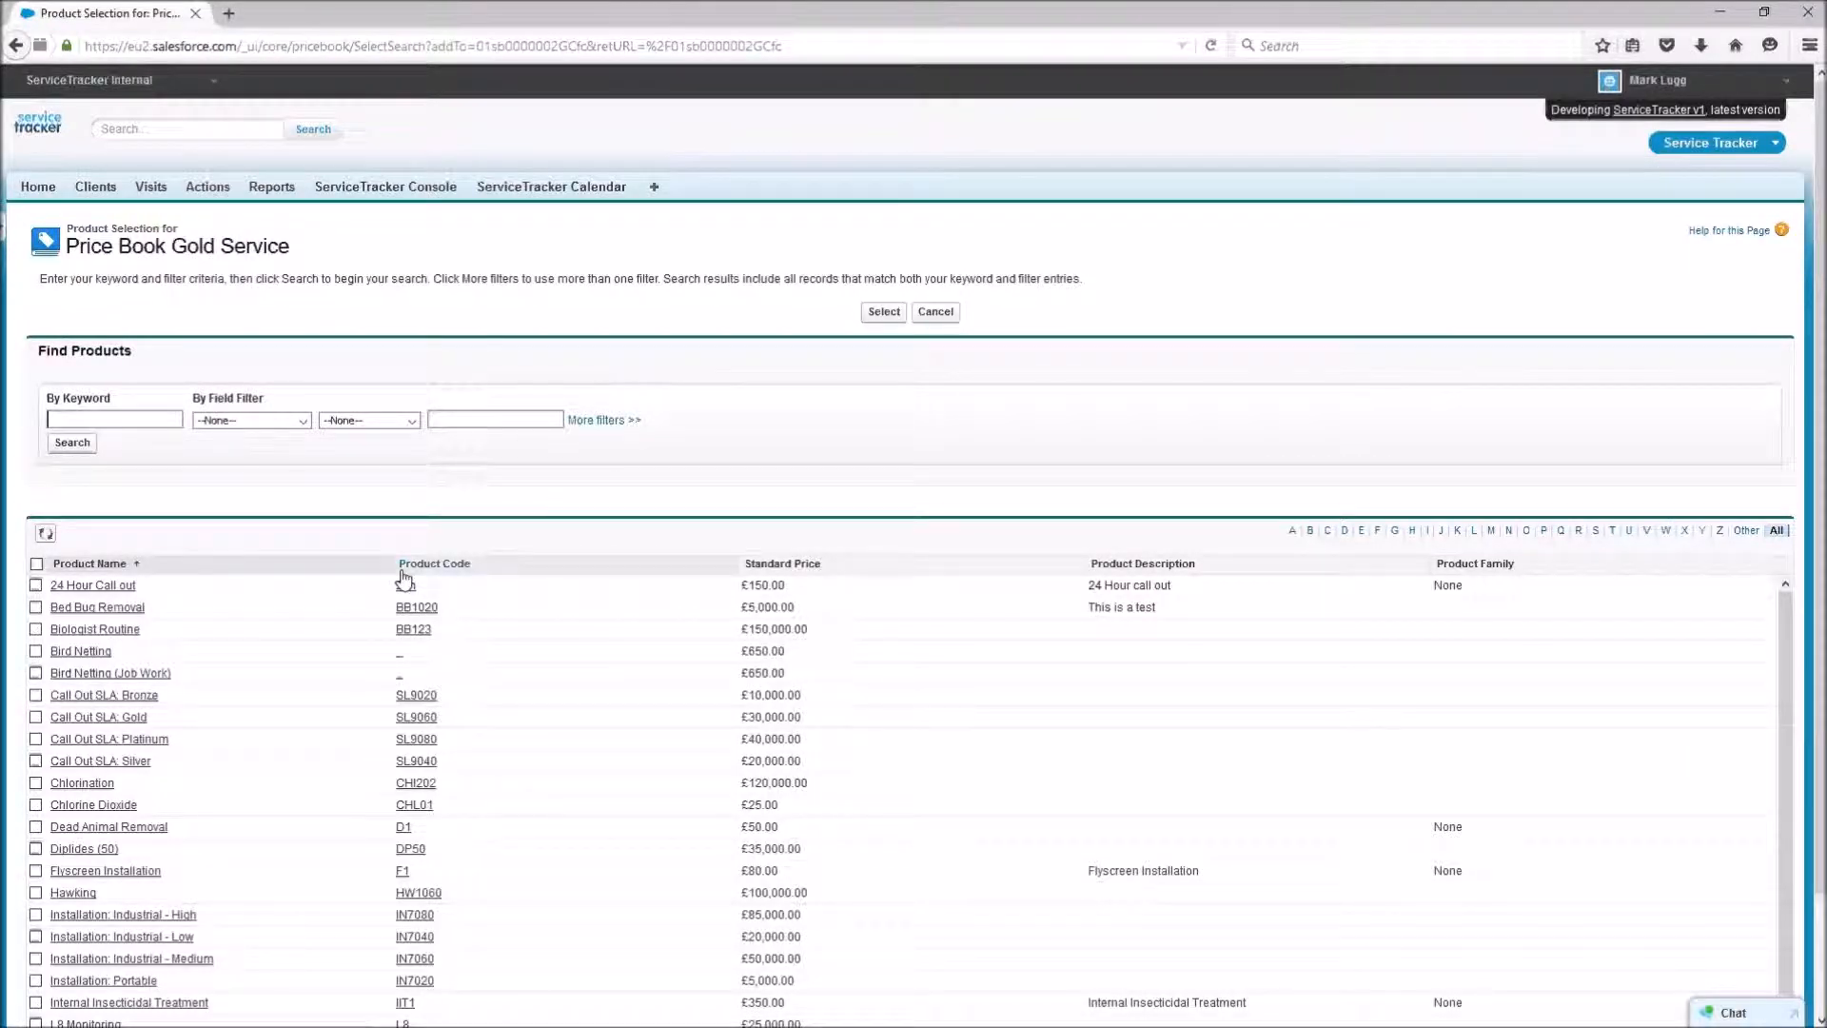
click(35, 586)
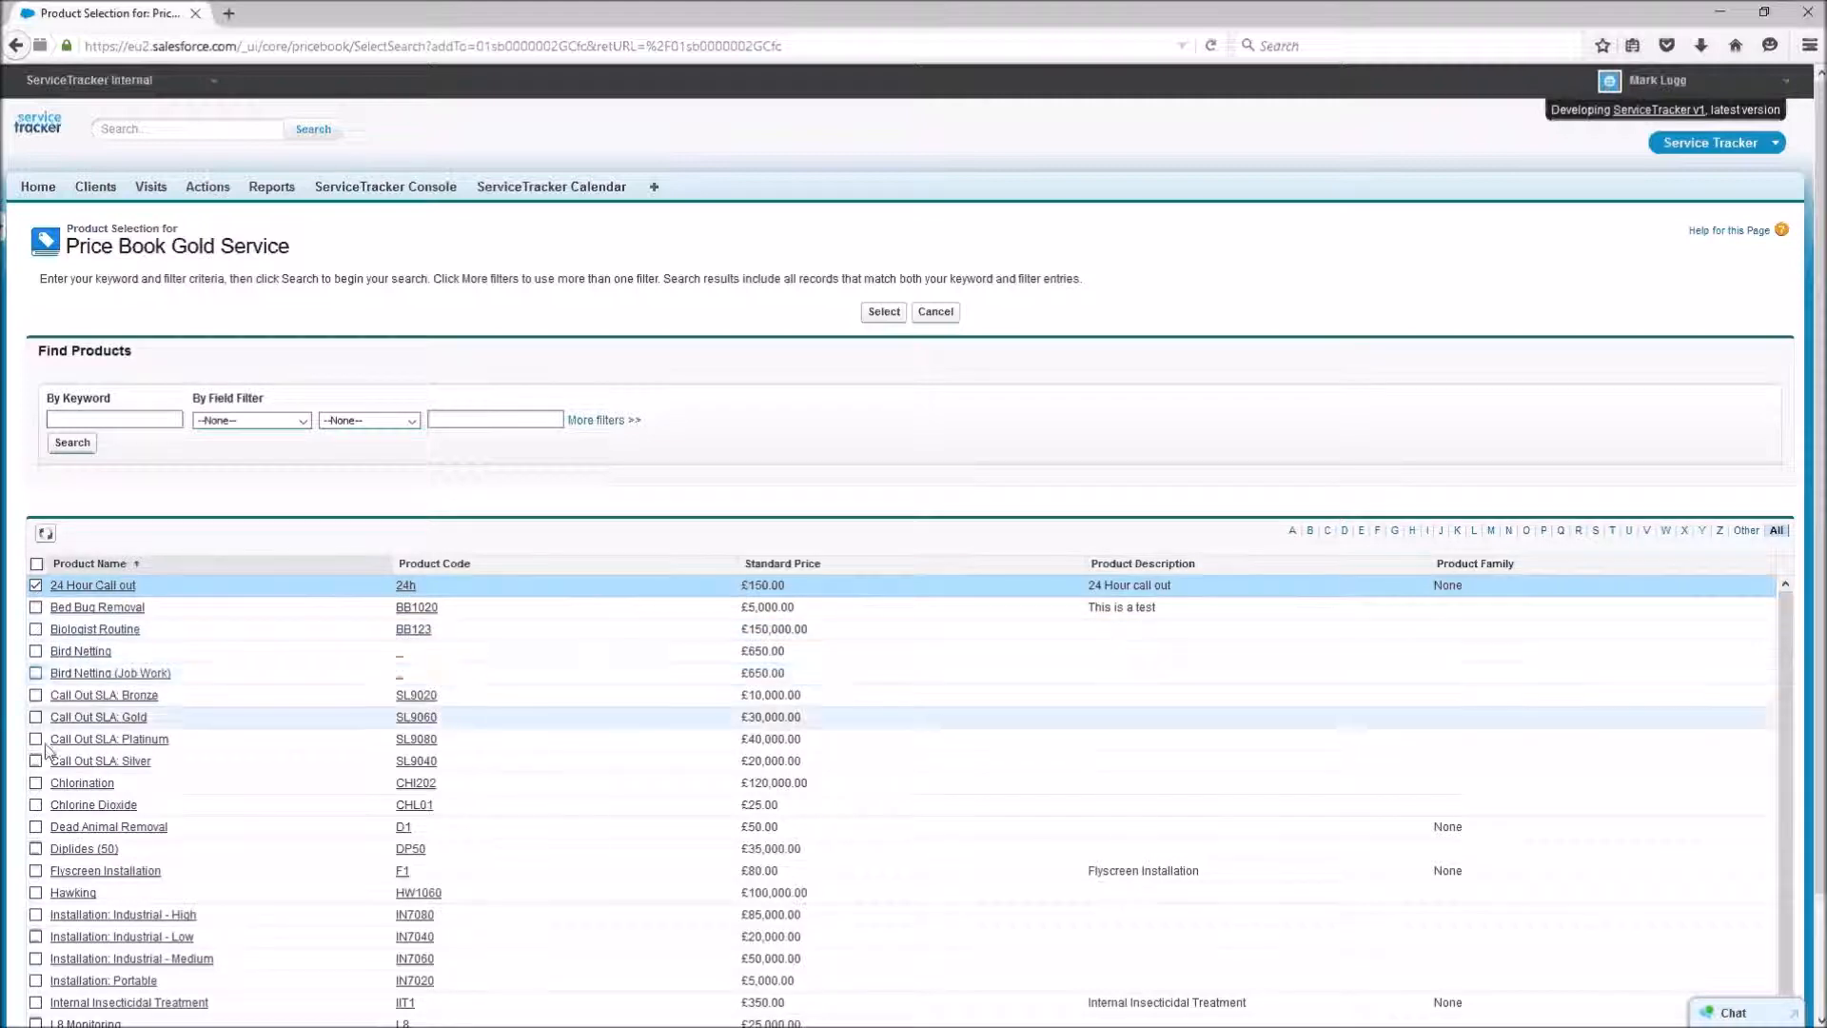
click(885, 314)
click(495, 358)
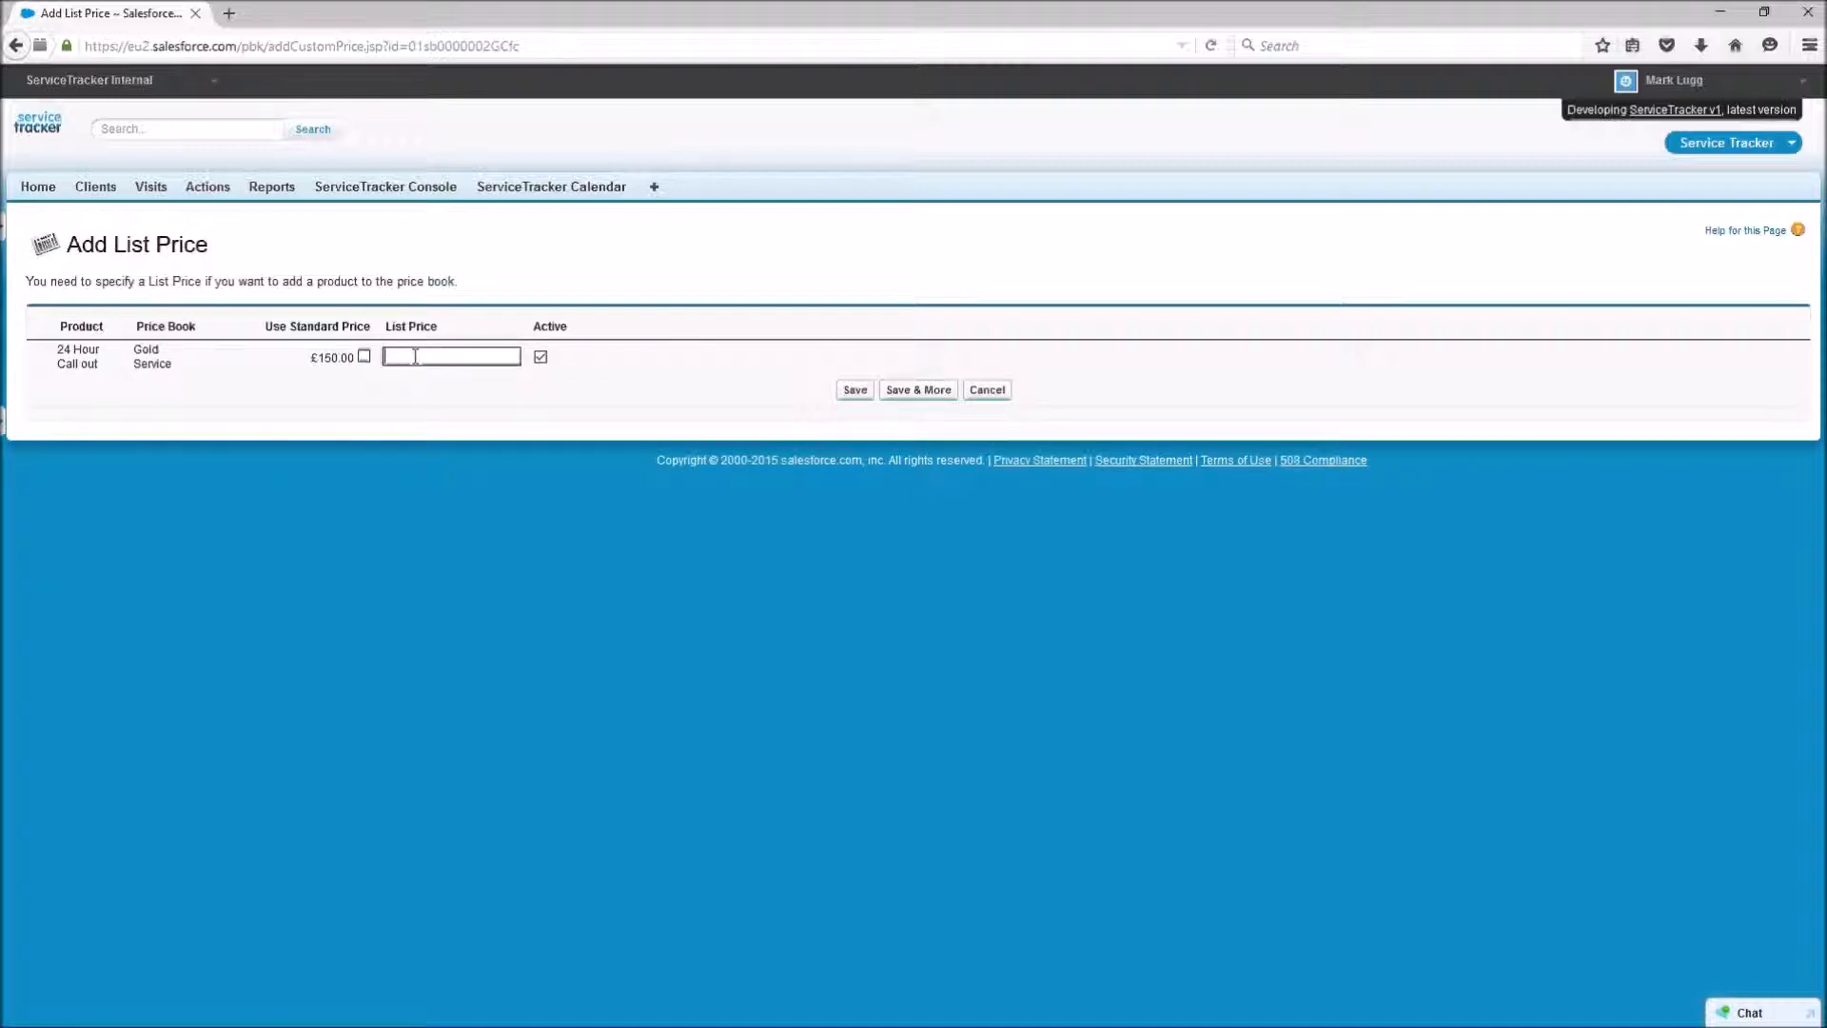
text(0)
click(854, 391)
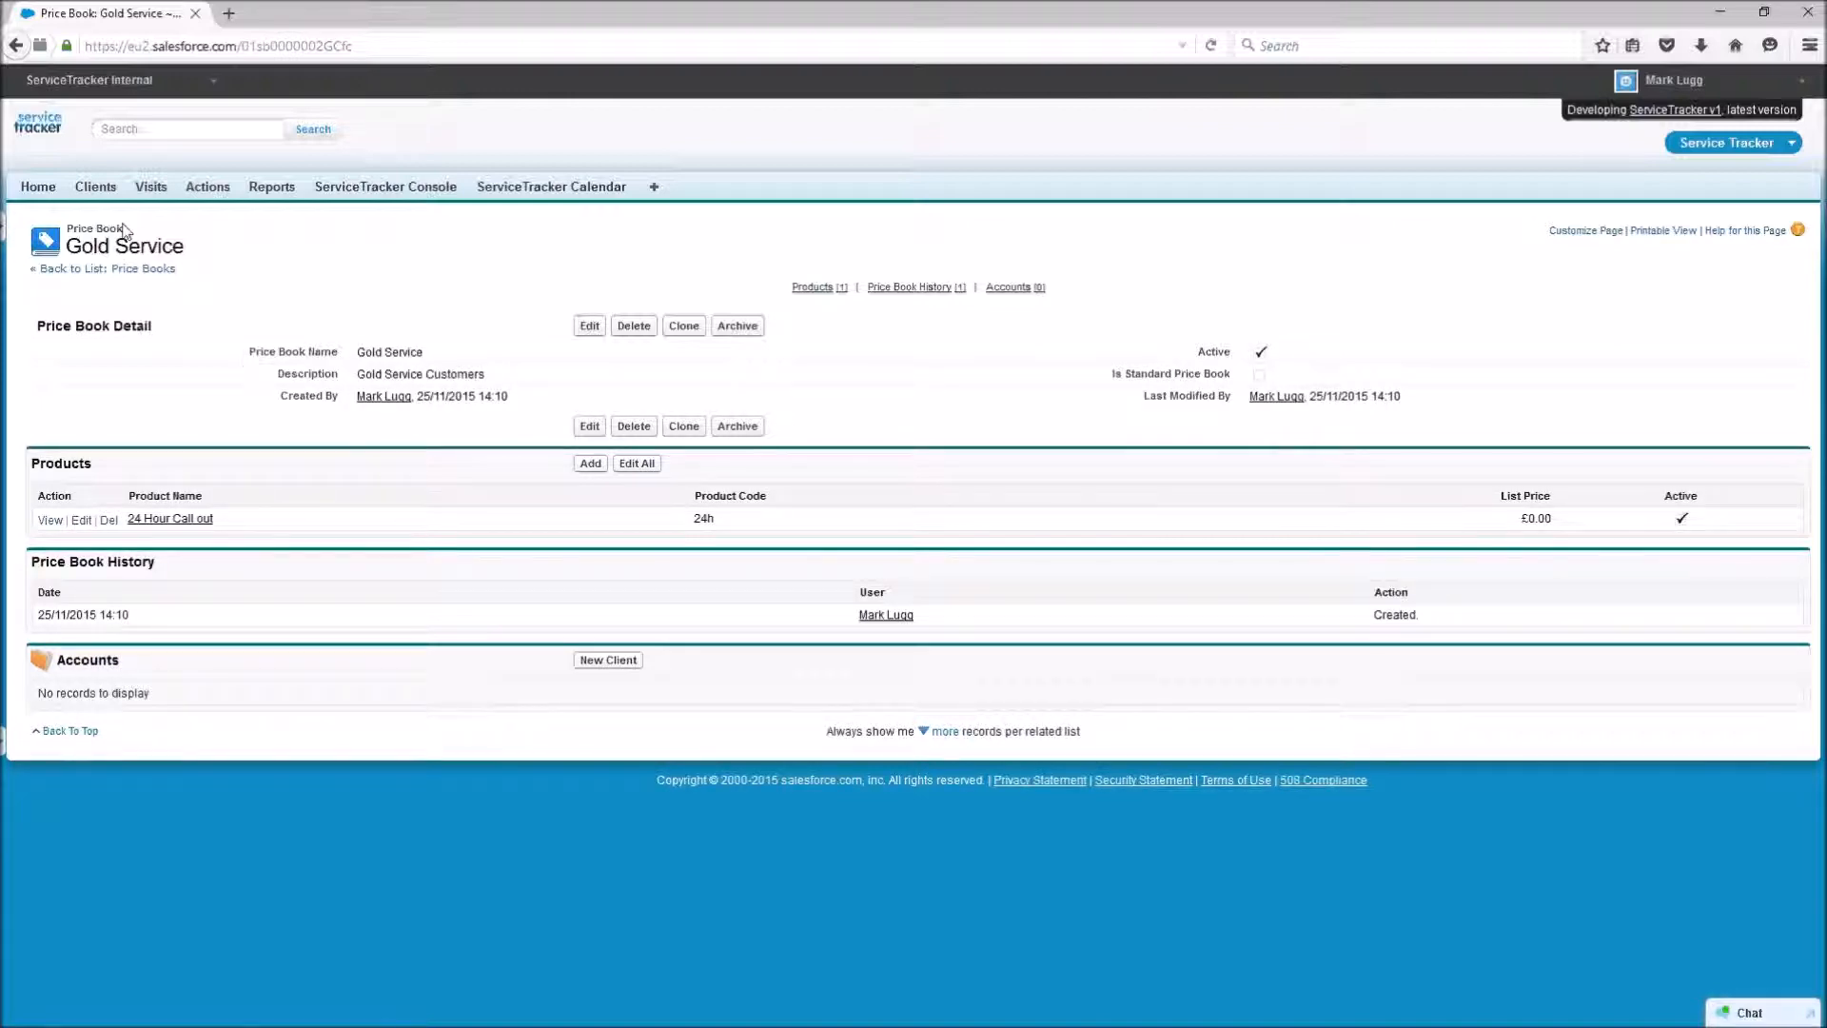
Step: Change the price book of the Outdoor Adventure client to Gold Service and save the client record
click(96, 189)
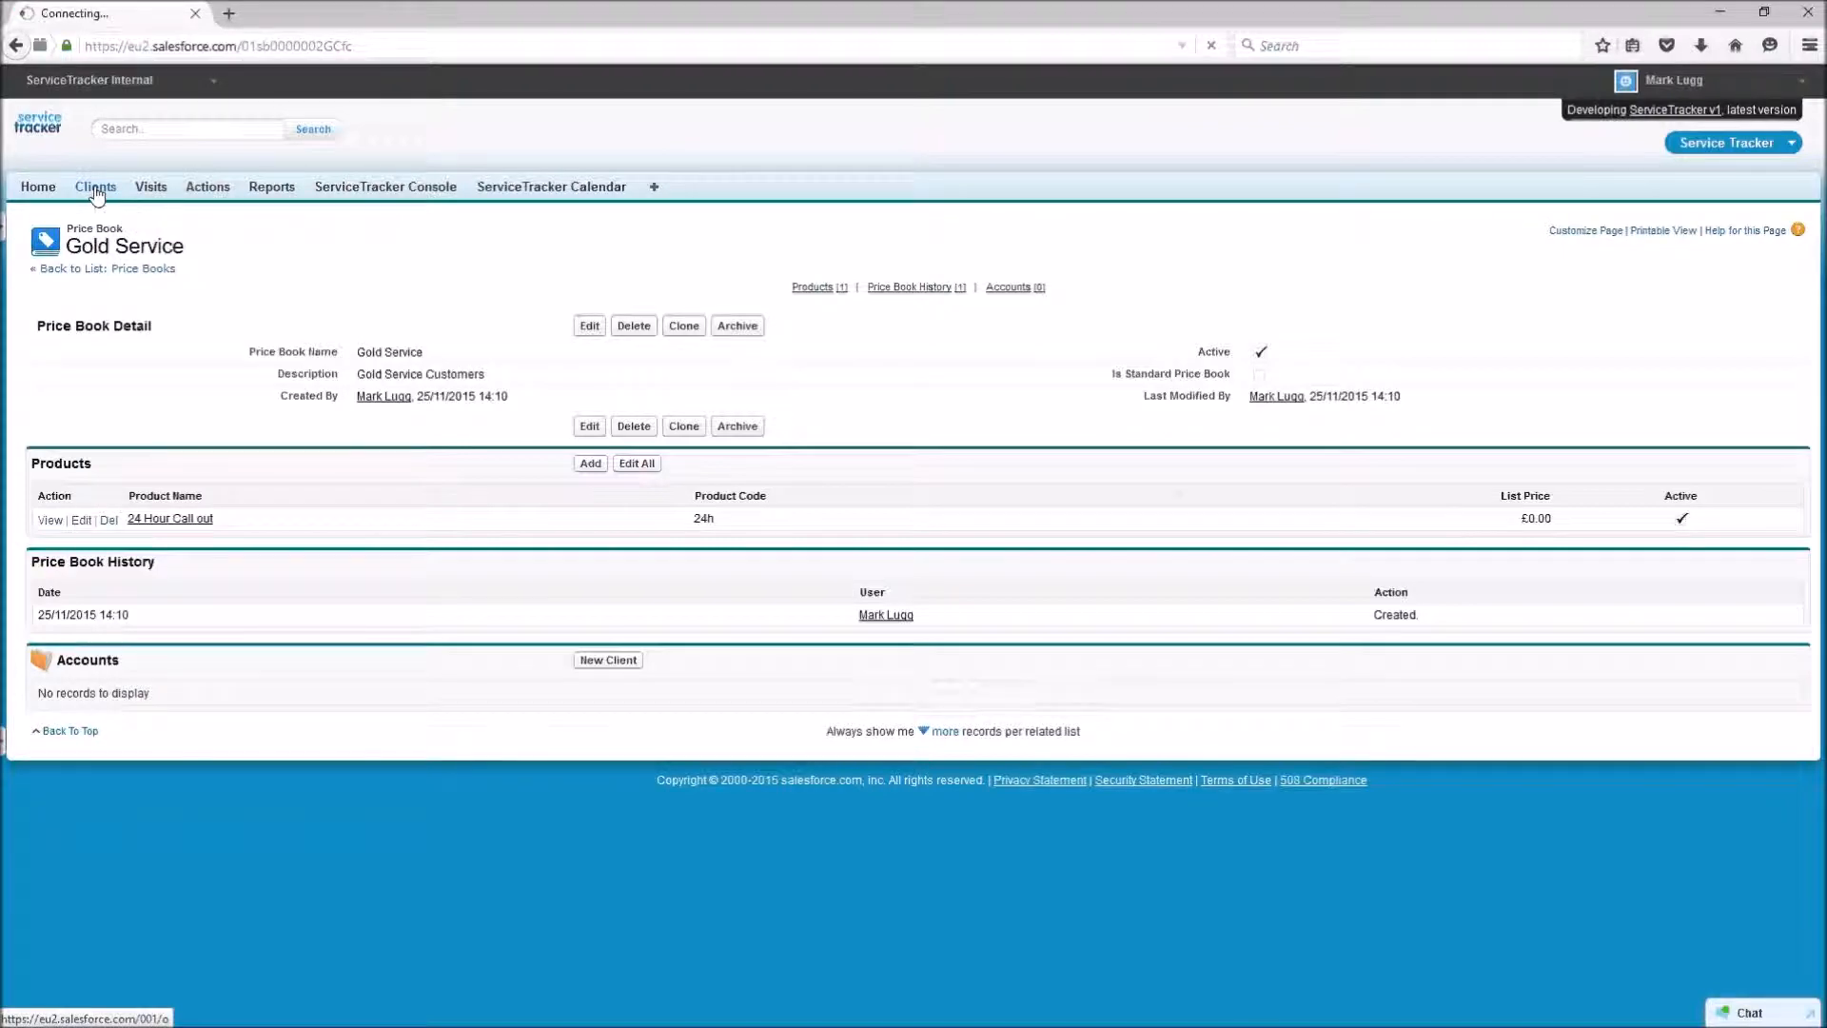
click(106, 397)
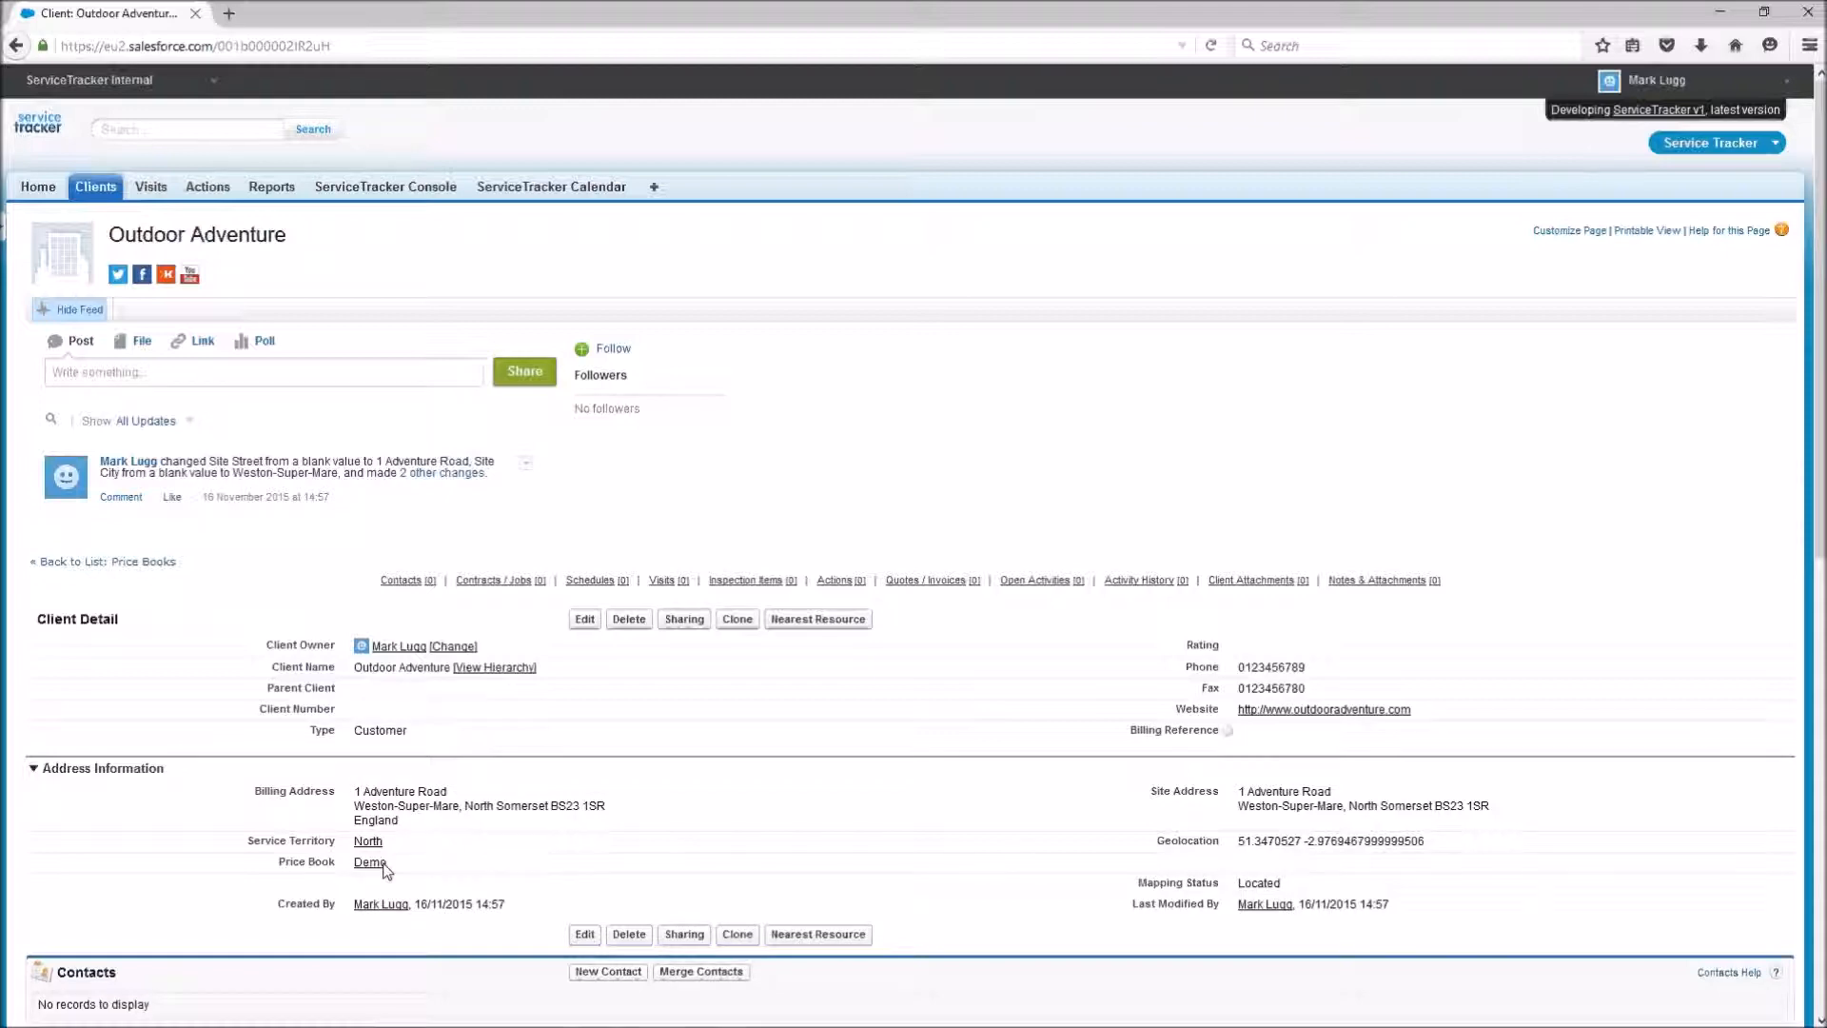
double_click(359, 868)
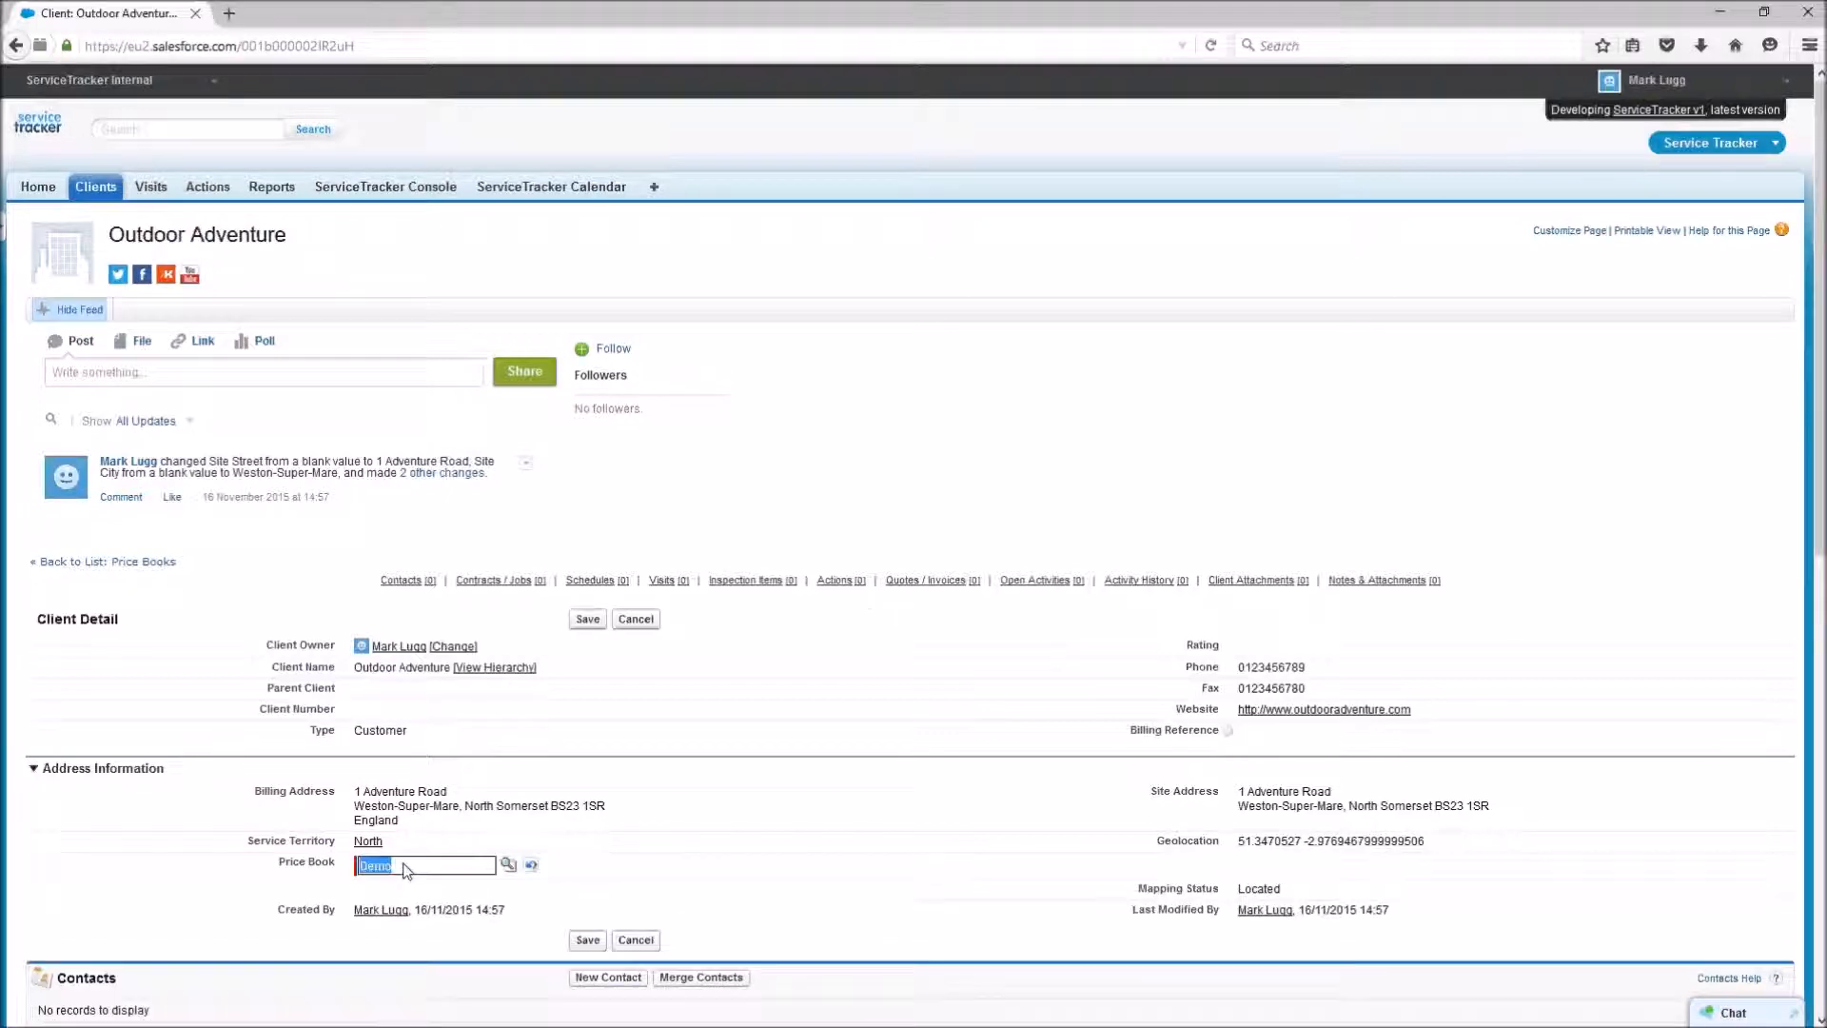
click(512, 863)
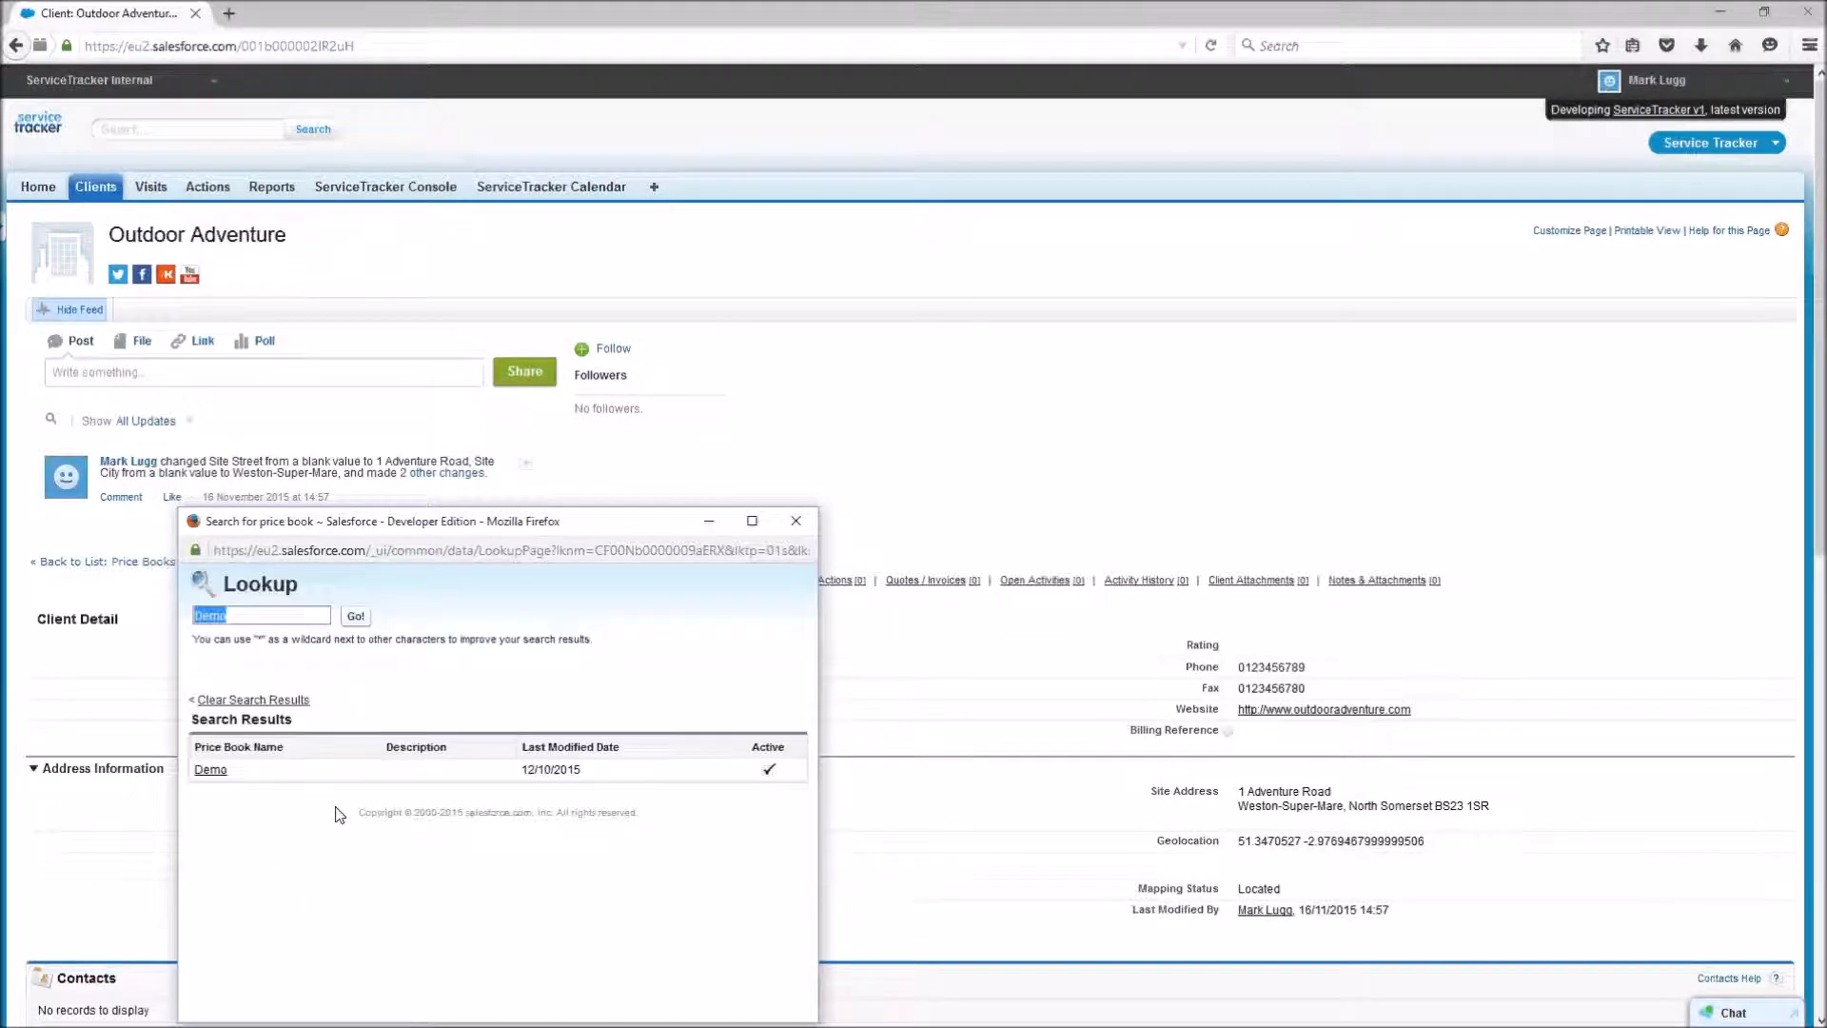
key(BackSpace)
click(358, 616)
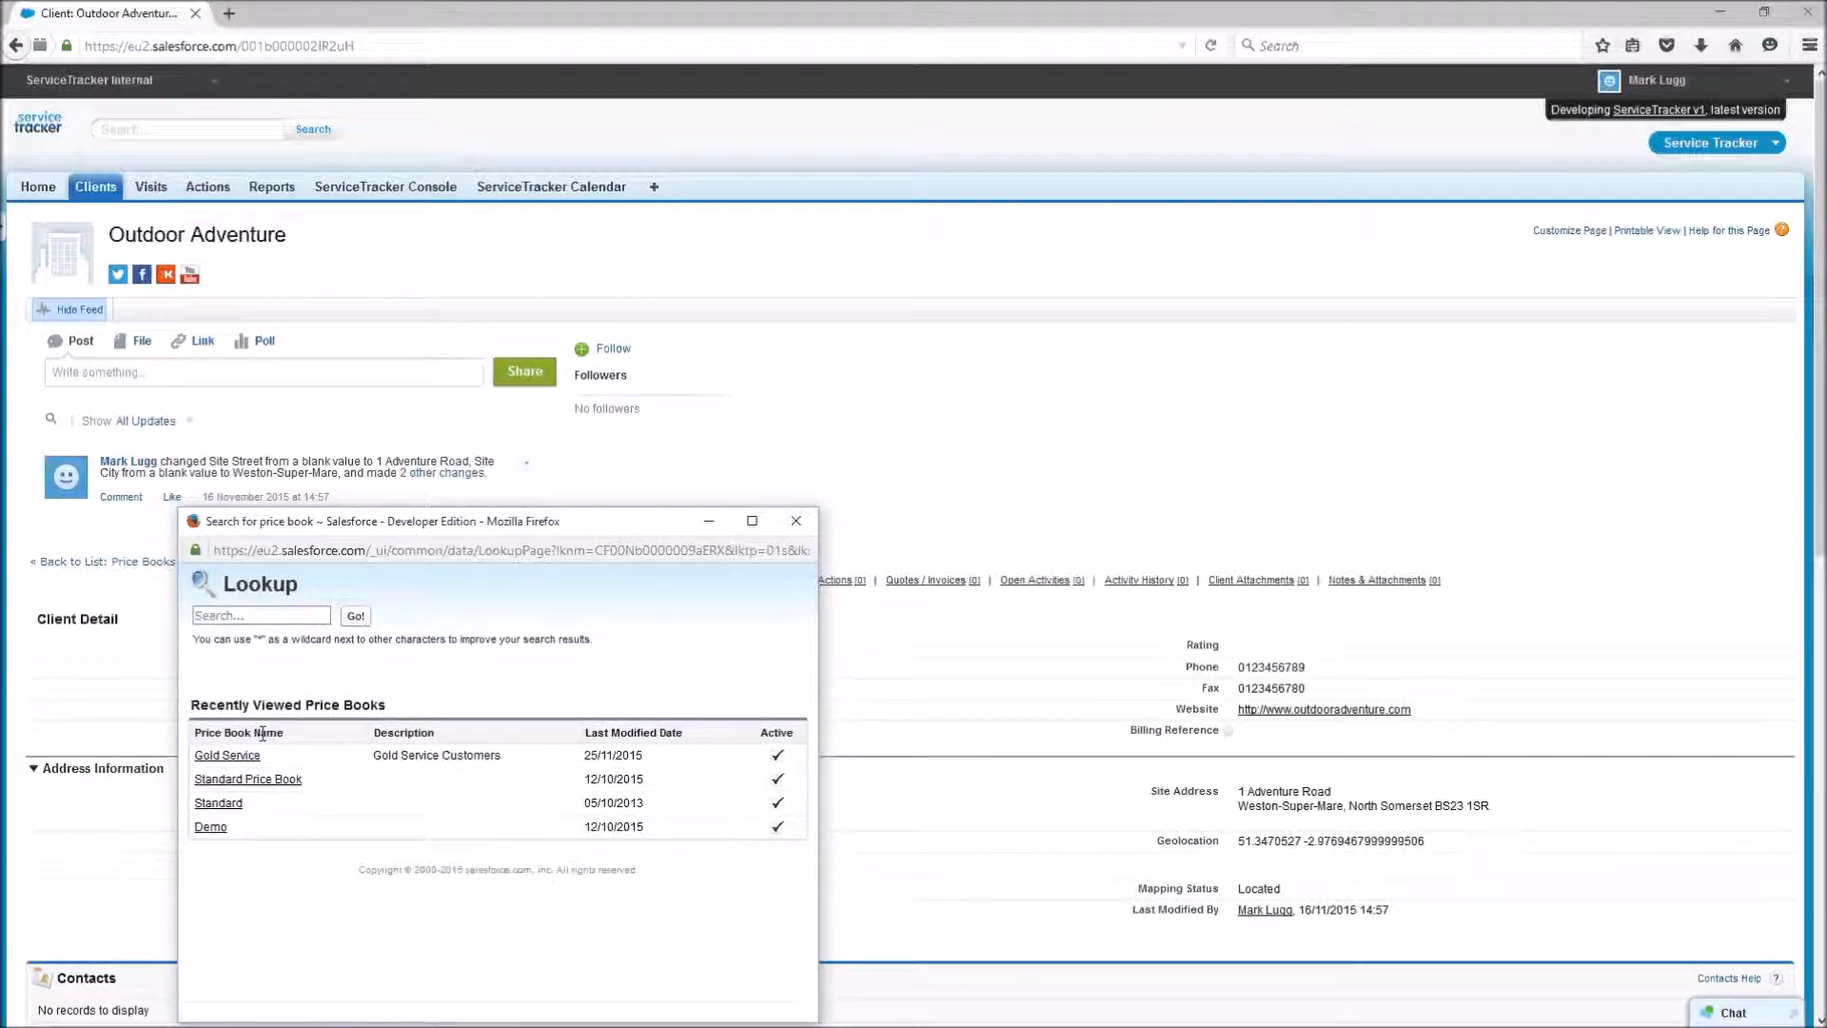
click(226, 756)
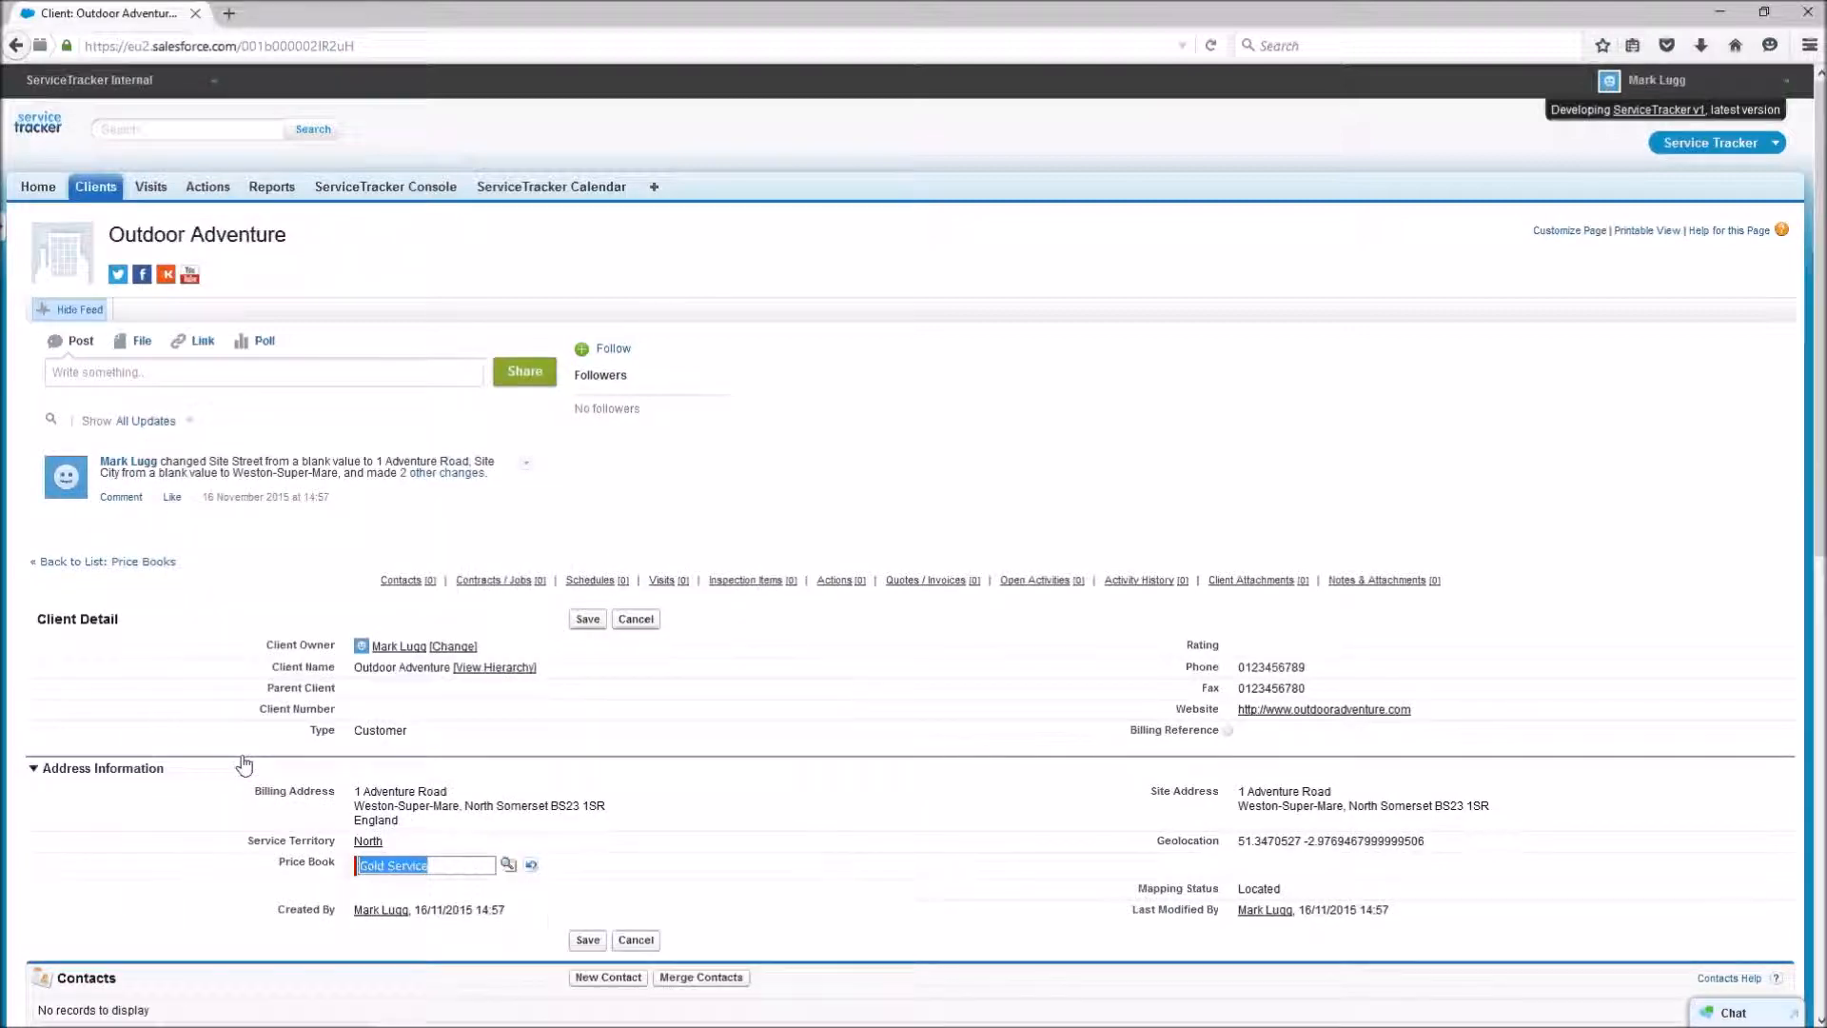
click(586, 939)
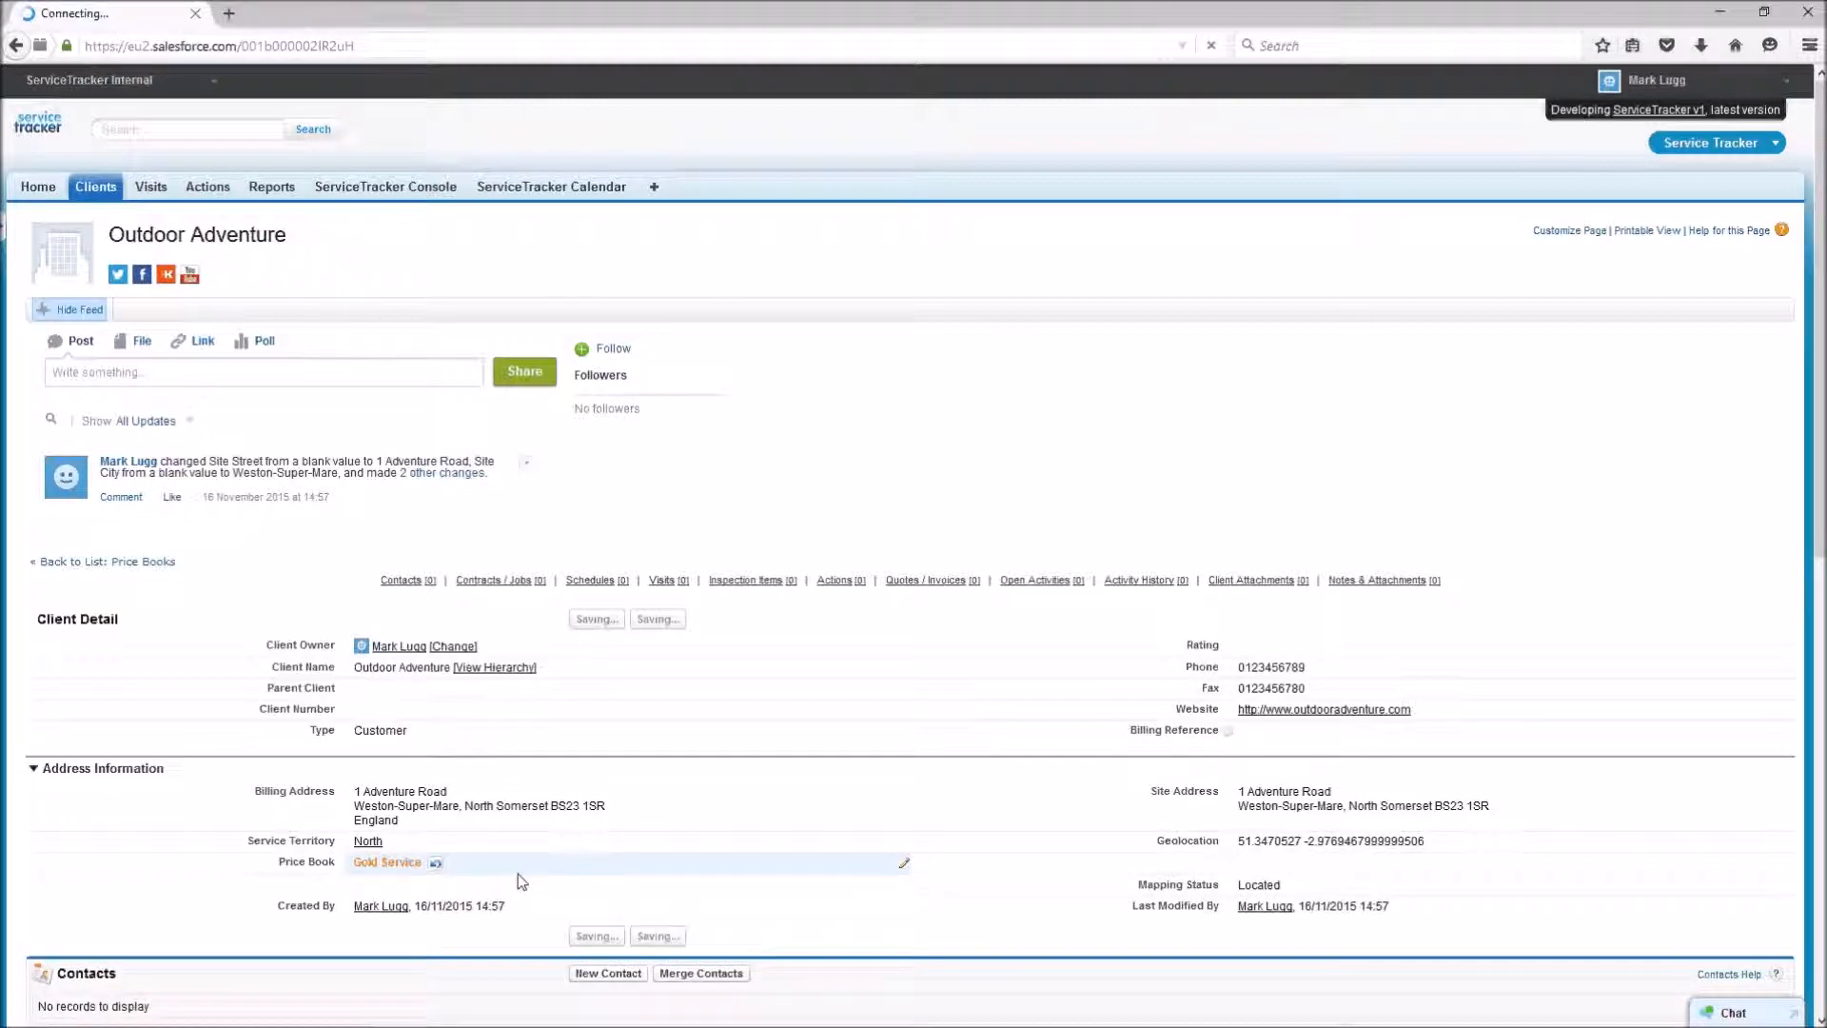